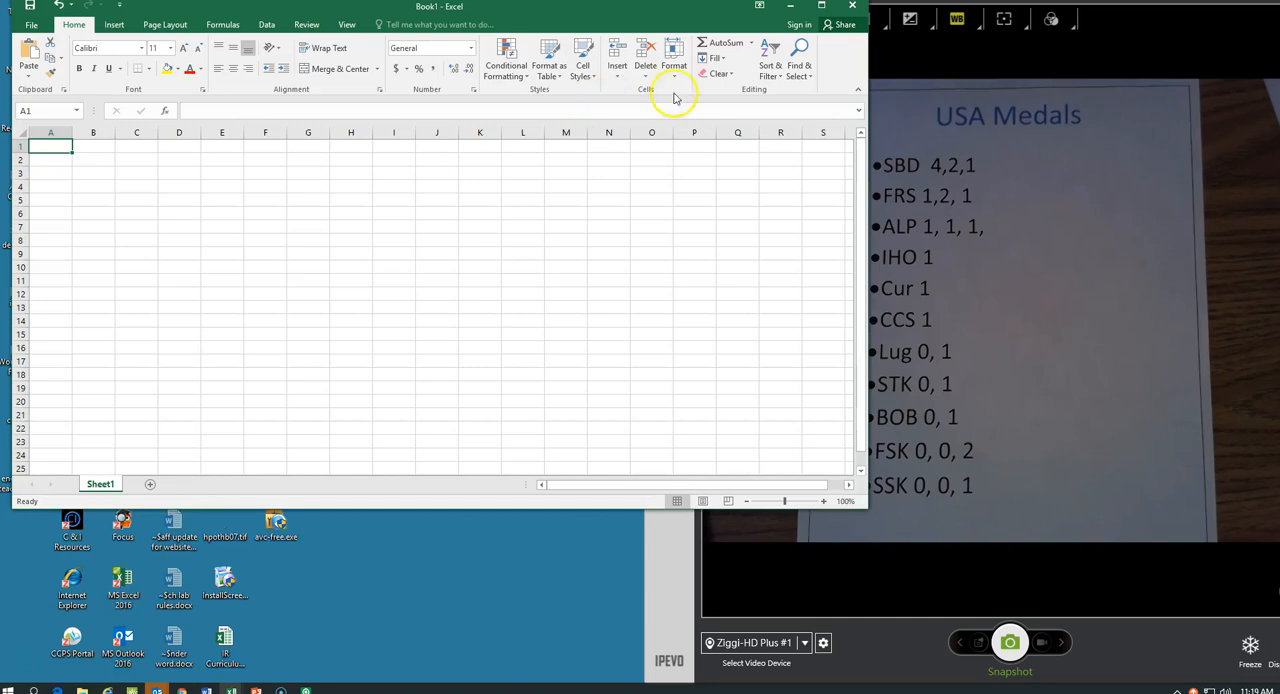
# Snap the workbook window to the left half of the screen, beside the USA Medals sheet.
pyautogui.click(822, 6)
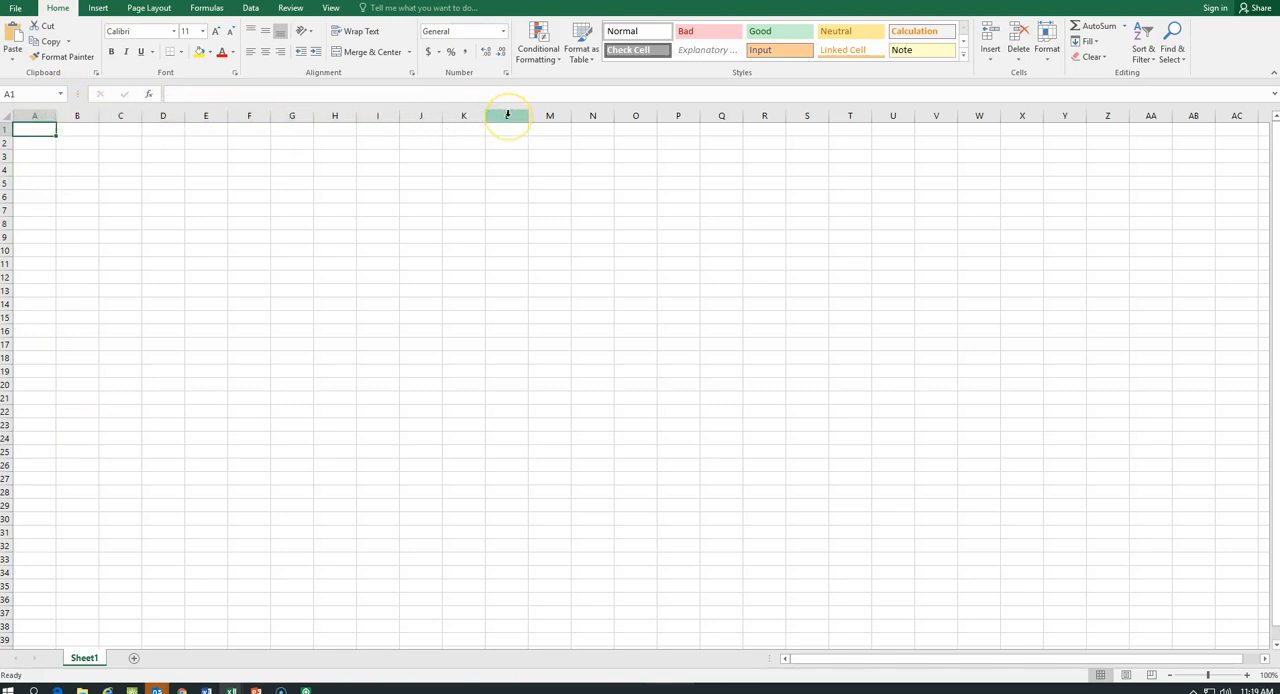
pyautogui.click(37, 131)
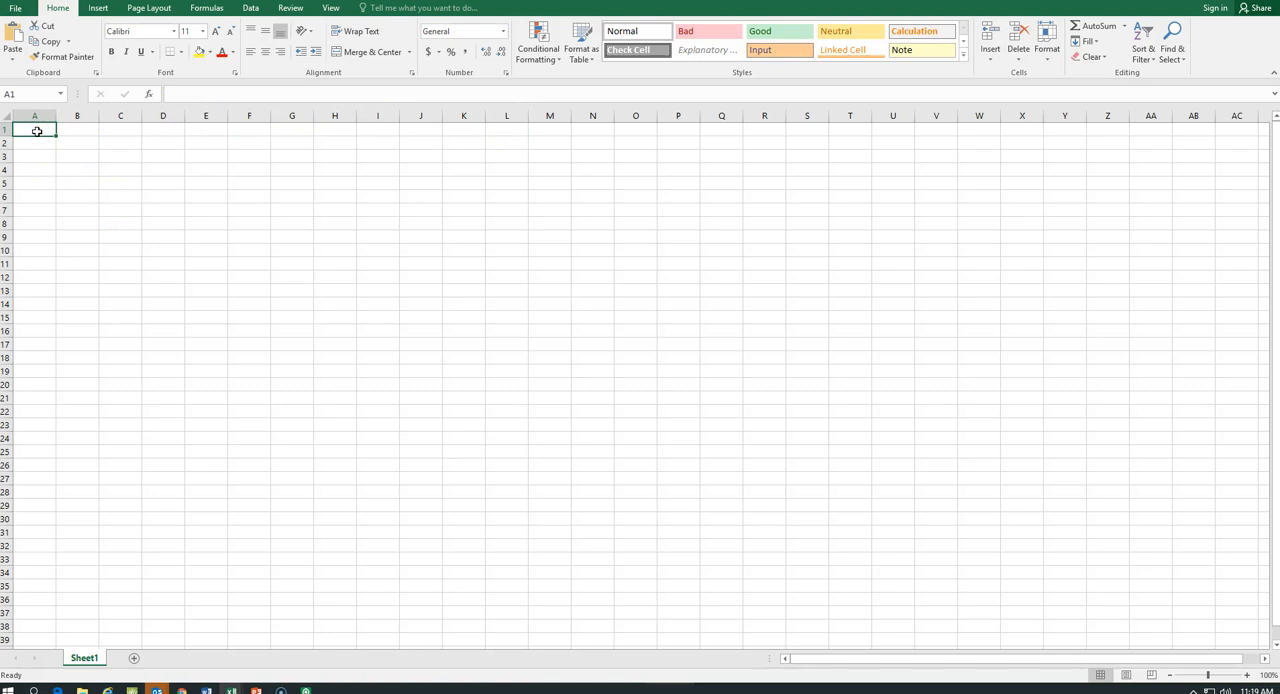
pyautogui.press('super+Left')
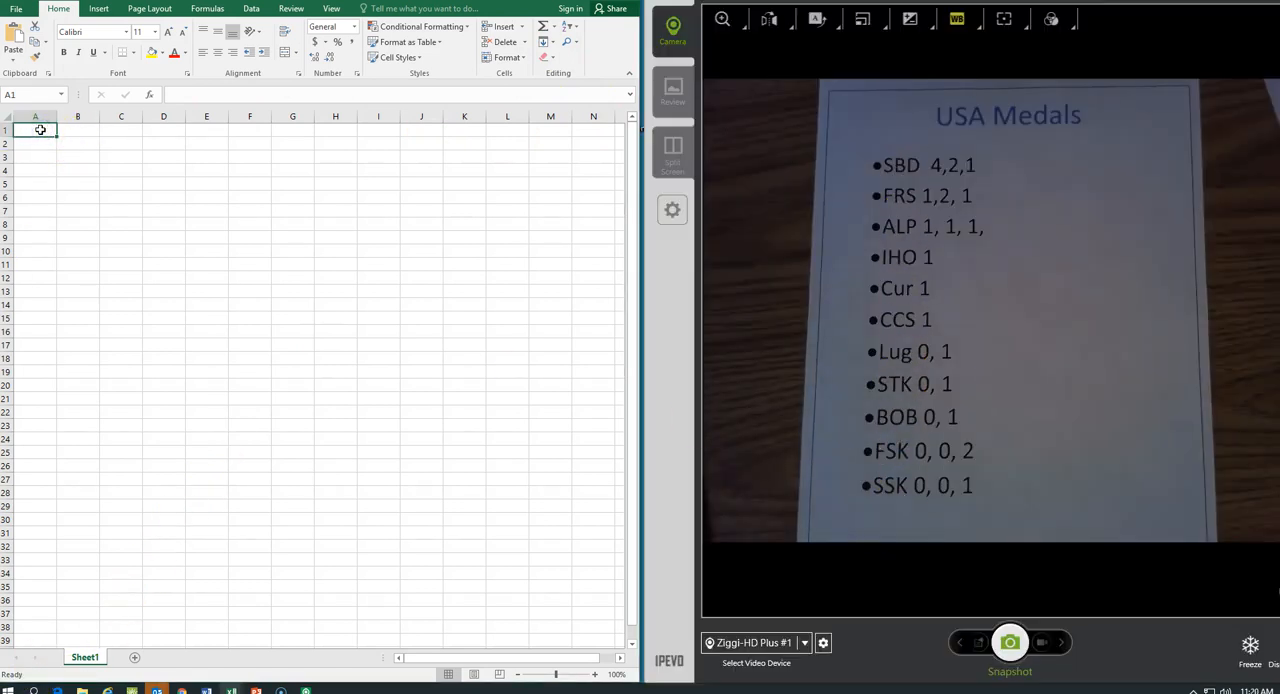
# Enter the column headings Event, gold, silver and bronze in cells A1 through D1.
pyautogui.write('Event')
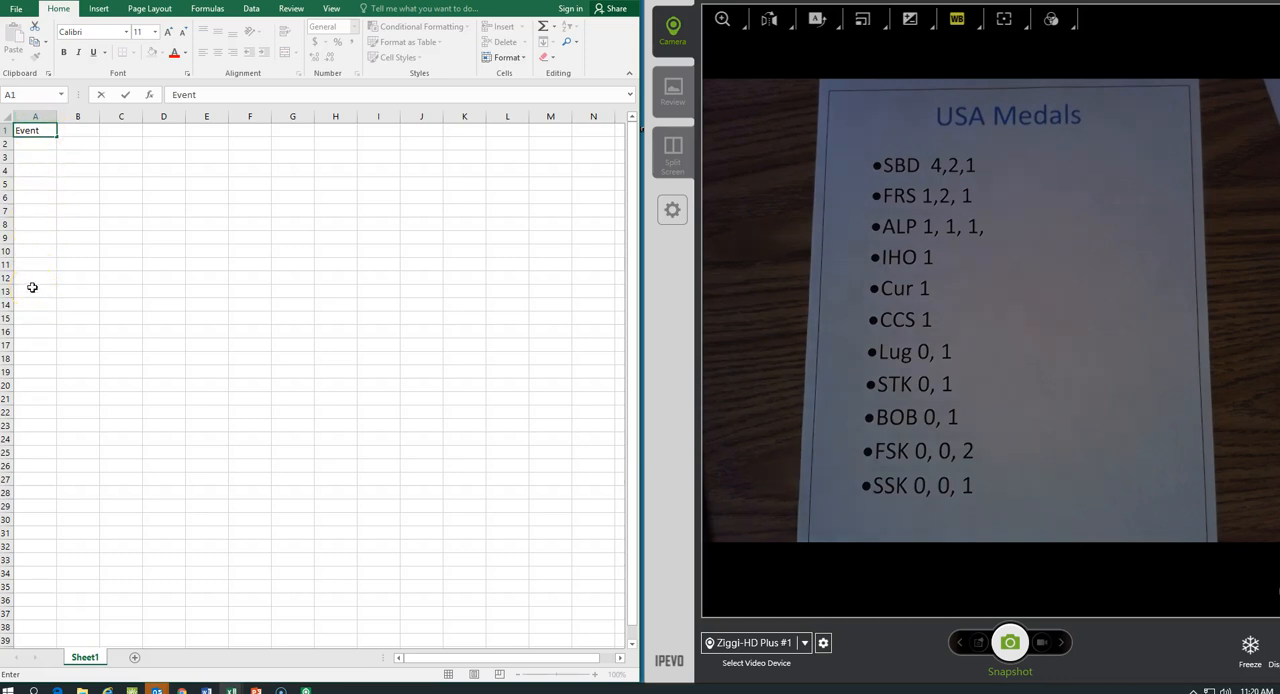
pyautogui.click(82, 131)
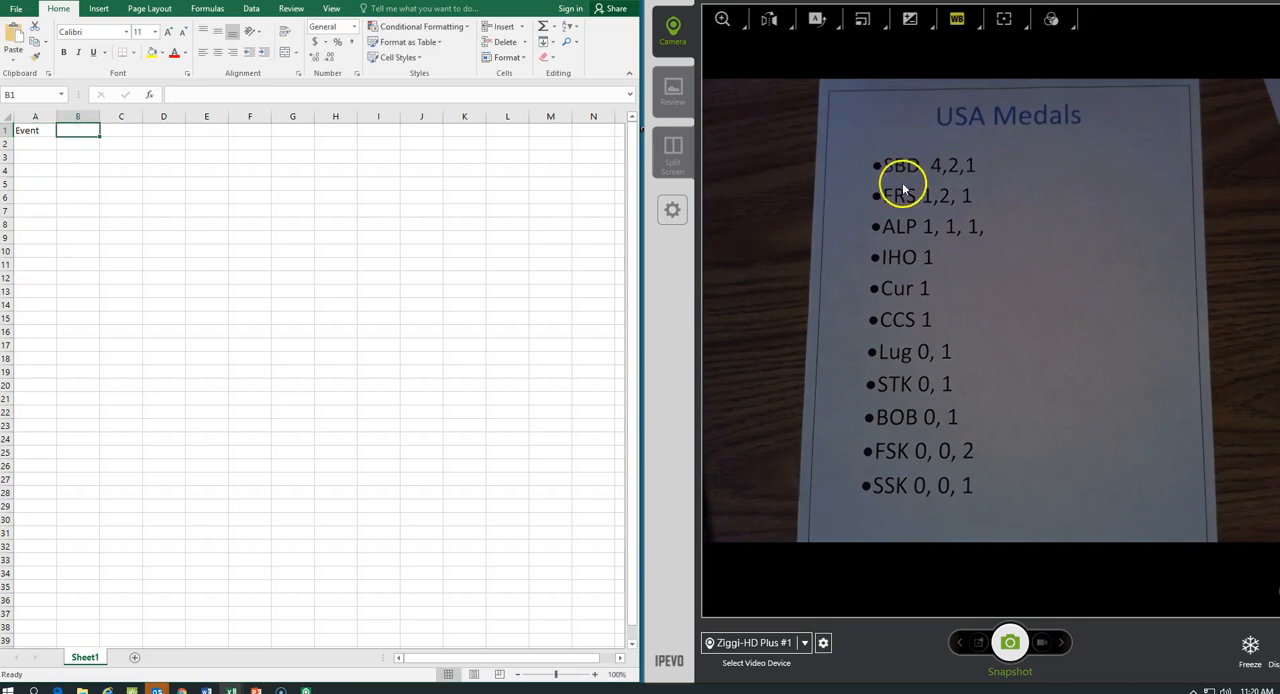
pyautogui.write('gold')
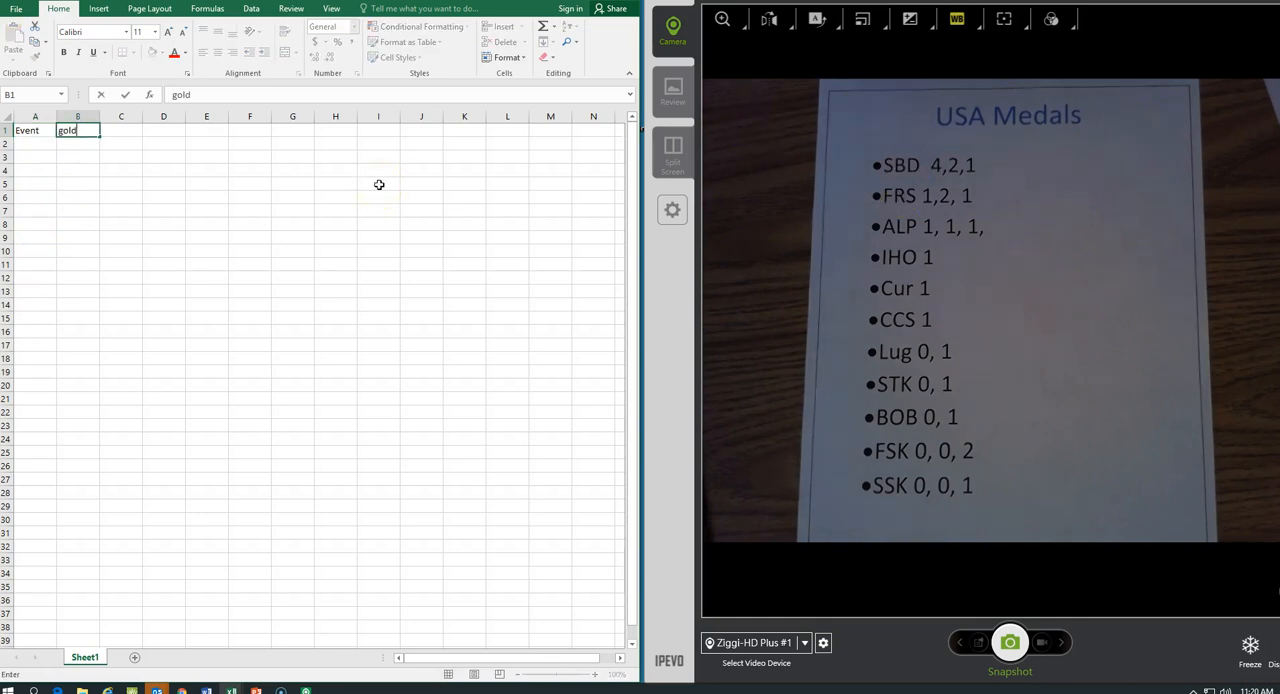
pyautogui.press('Tab')
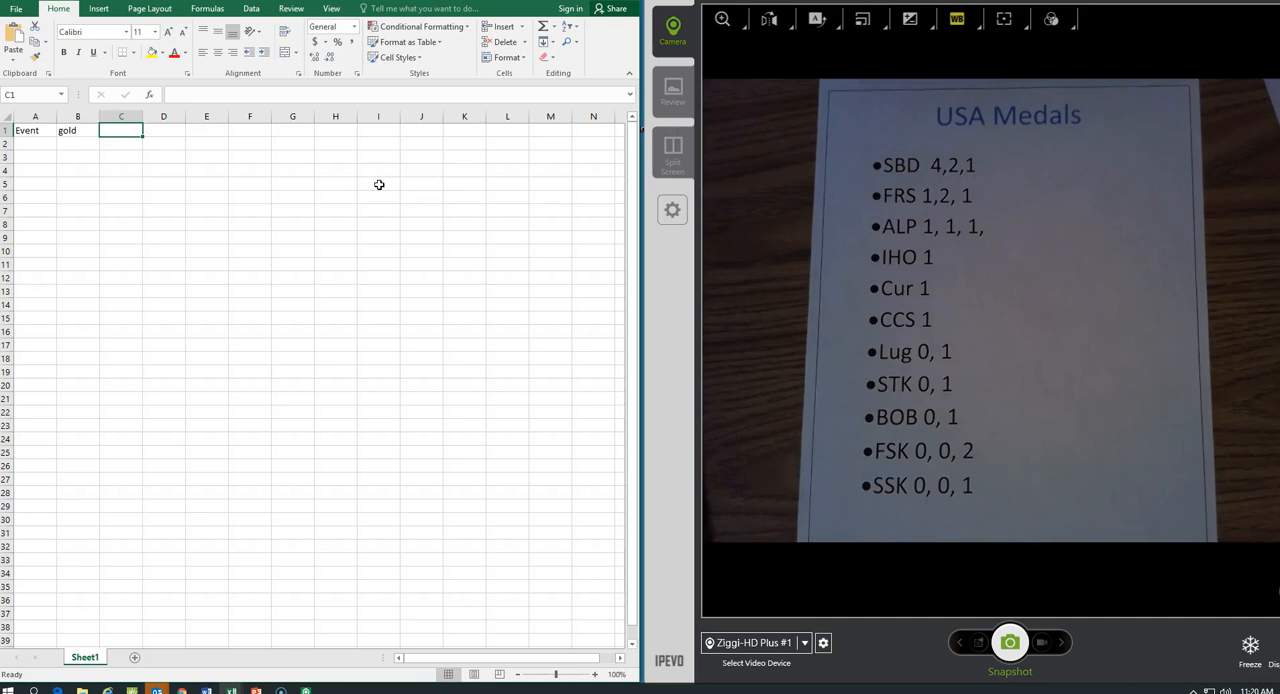
pyautogui.write('silver')
pyautogui.press('Tab')
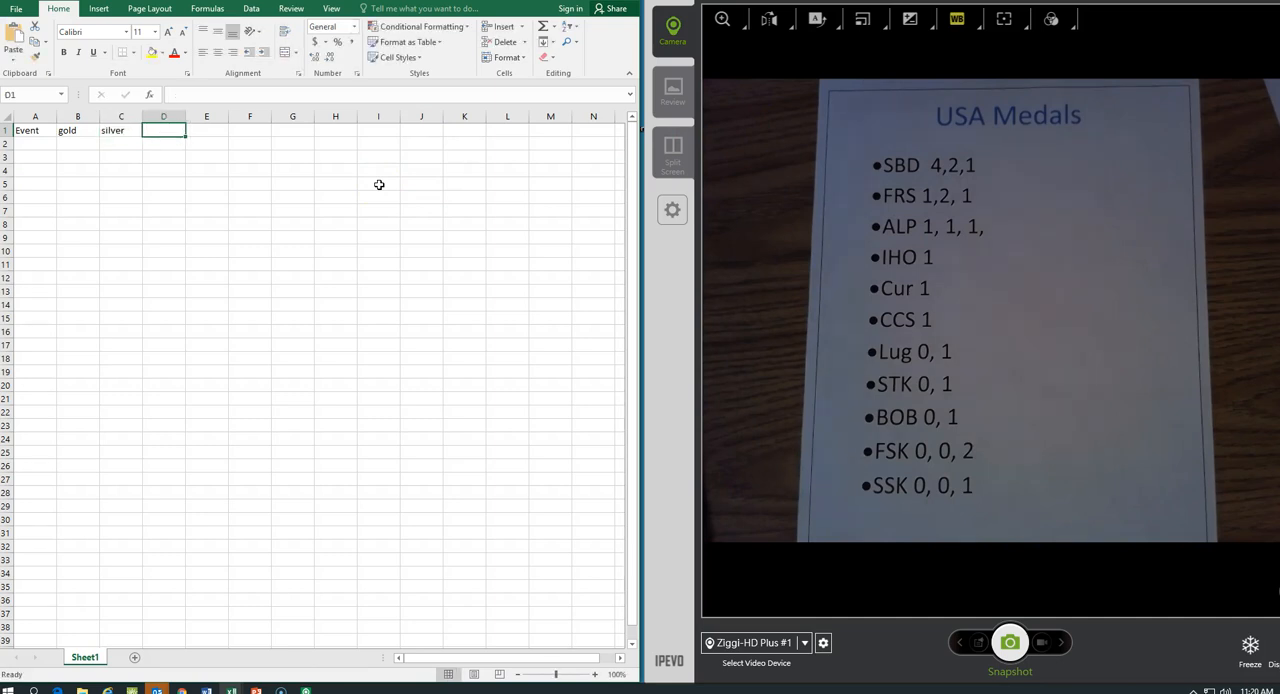
pyautogui.write('bronze')
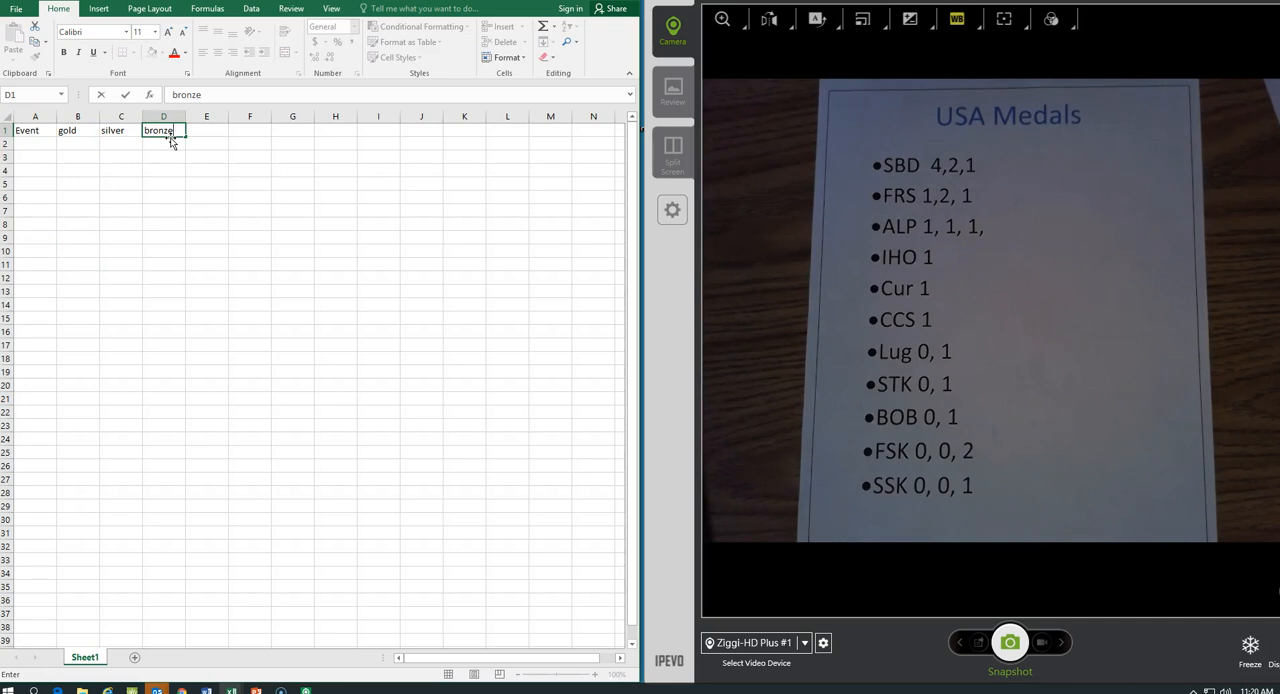
# Center the contents of entire columns A through D horizontally.
pyautogui.click(33, 114)
pyautogui.moveTo(33, 114); pyautogui.dragTo(171, 112)
pyautogui.click(326, 414)
pyautogui.moveTo(29, 130); pyautogui.dragTo(163, 129)
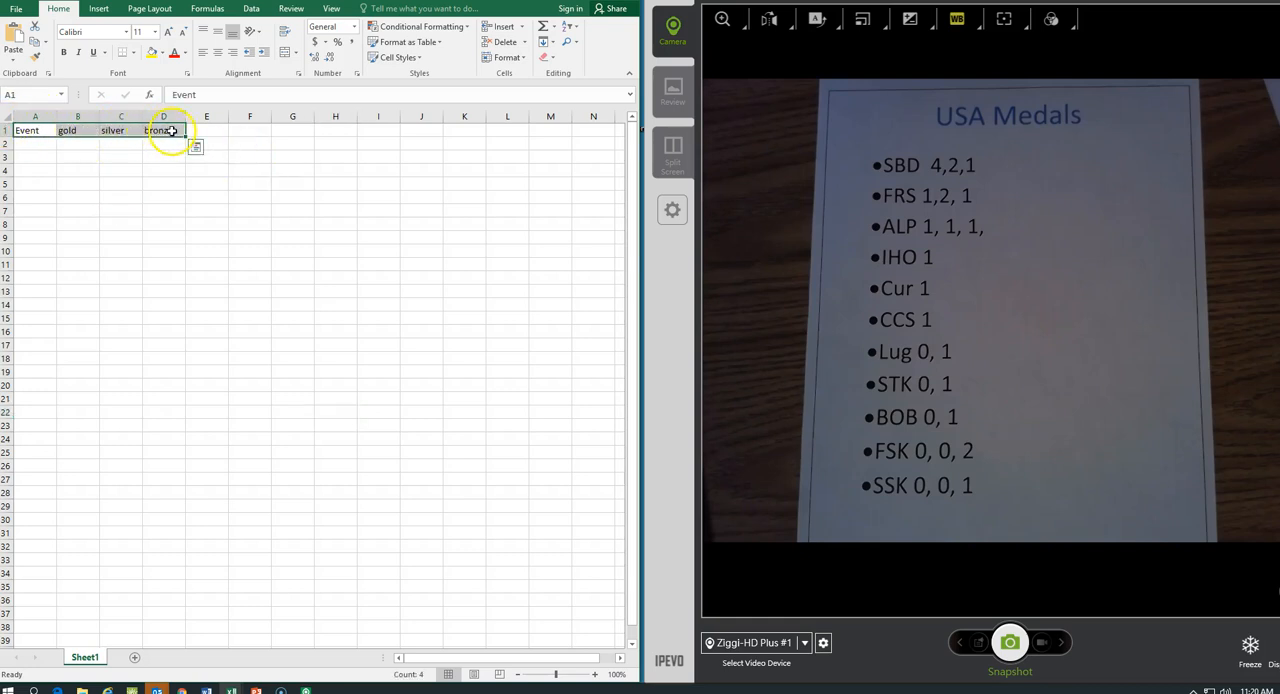
pyautogui.click(108, 236)
pyautogui.moveTo(35, 116); pyautogui.dragTo(158, 113)
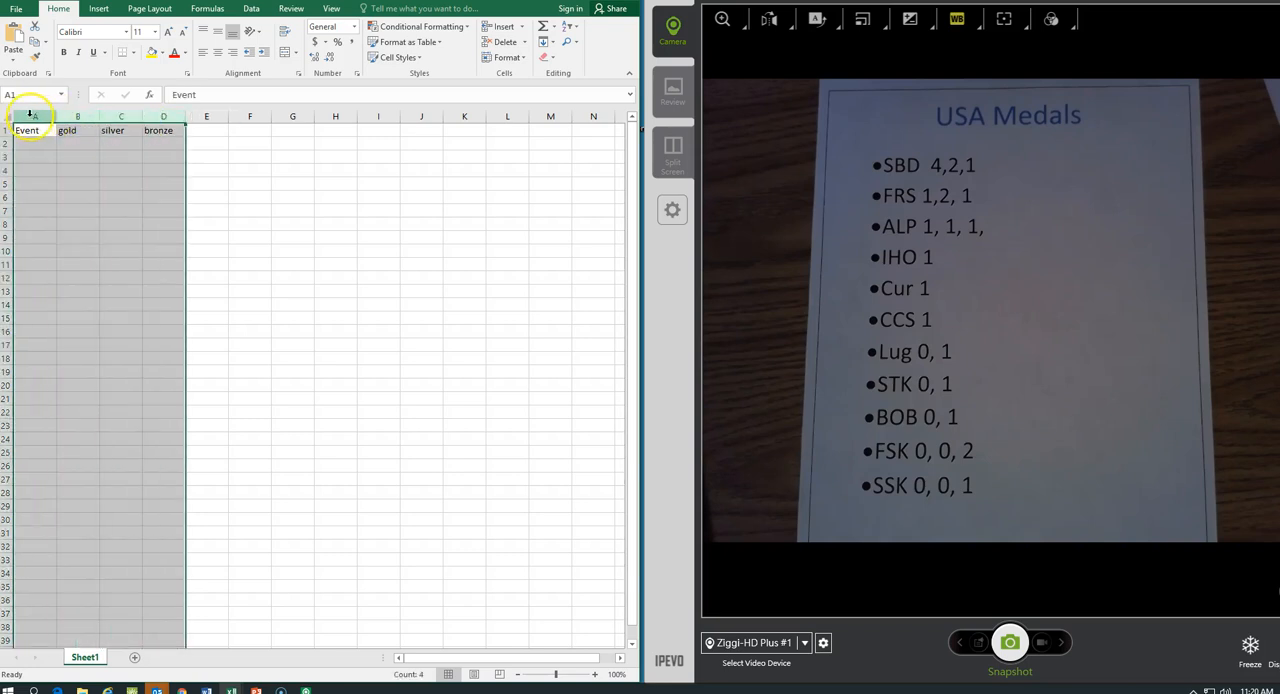
pyautogui.click(357, 171)
pyautogui.moveTo(29, 113); pyautogui.dragTo(166, 112)
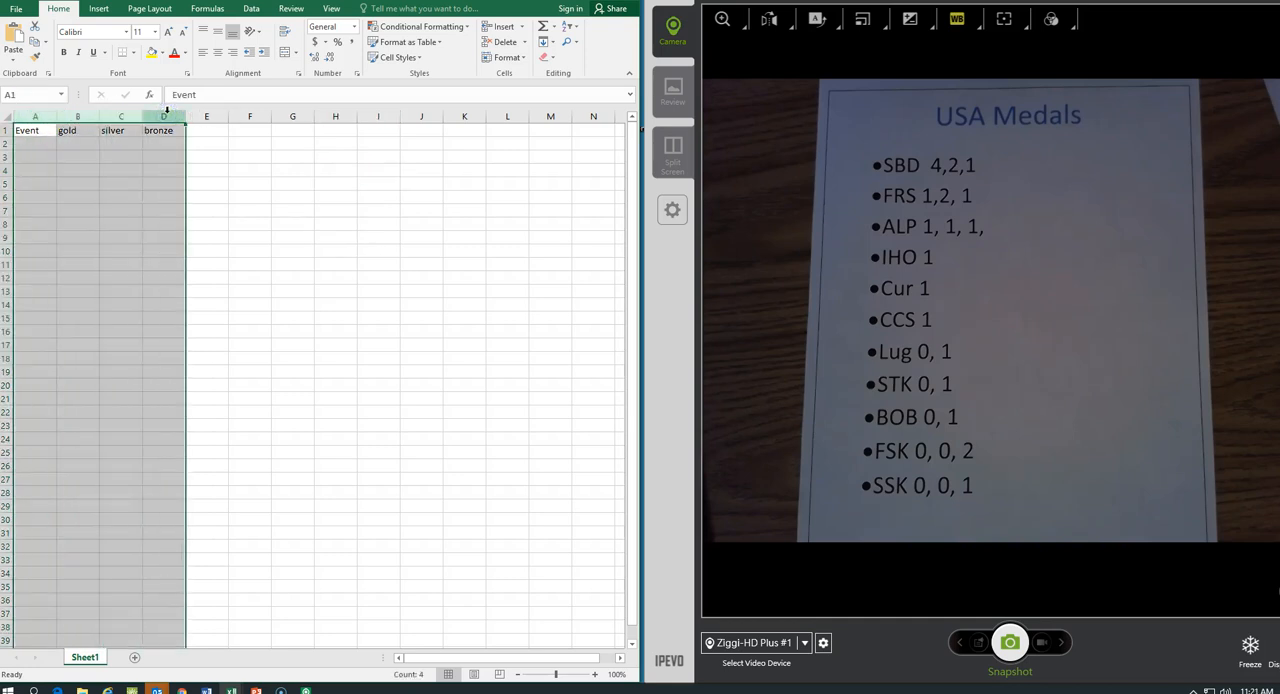
pyautogui.click(219, 56)
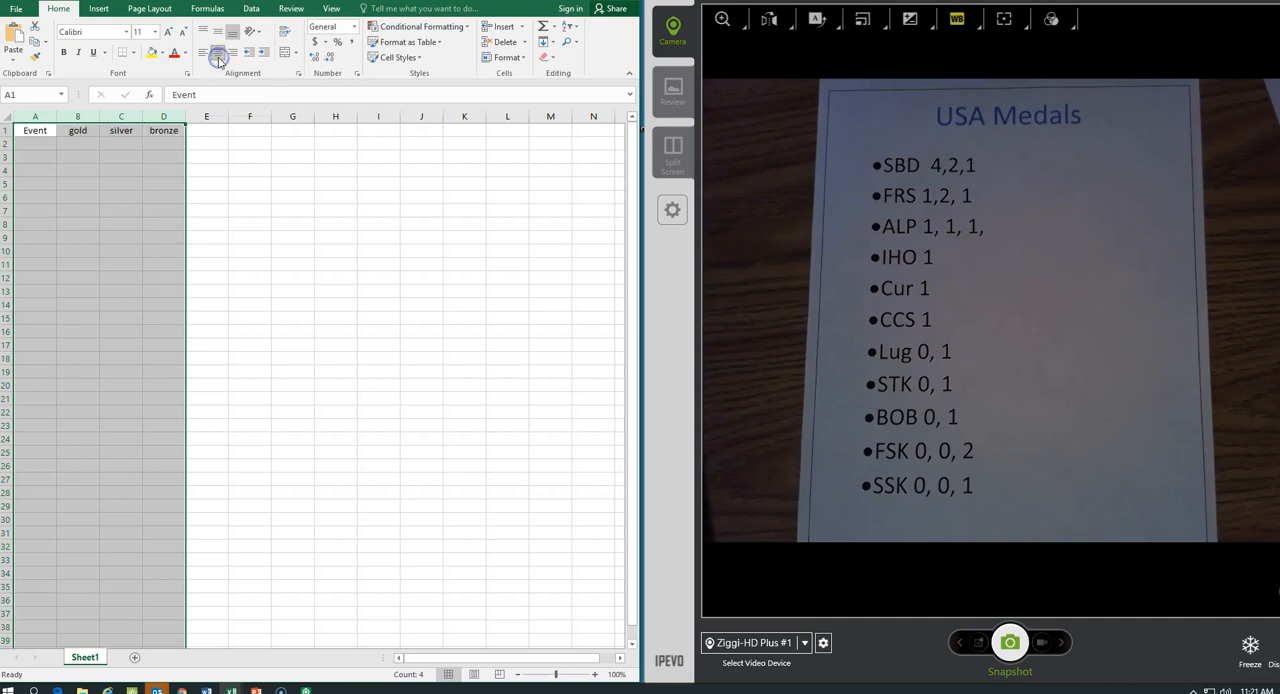
pyautogui.click(177, 171)
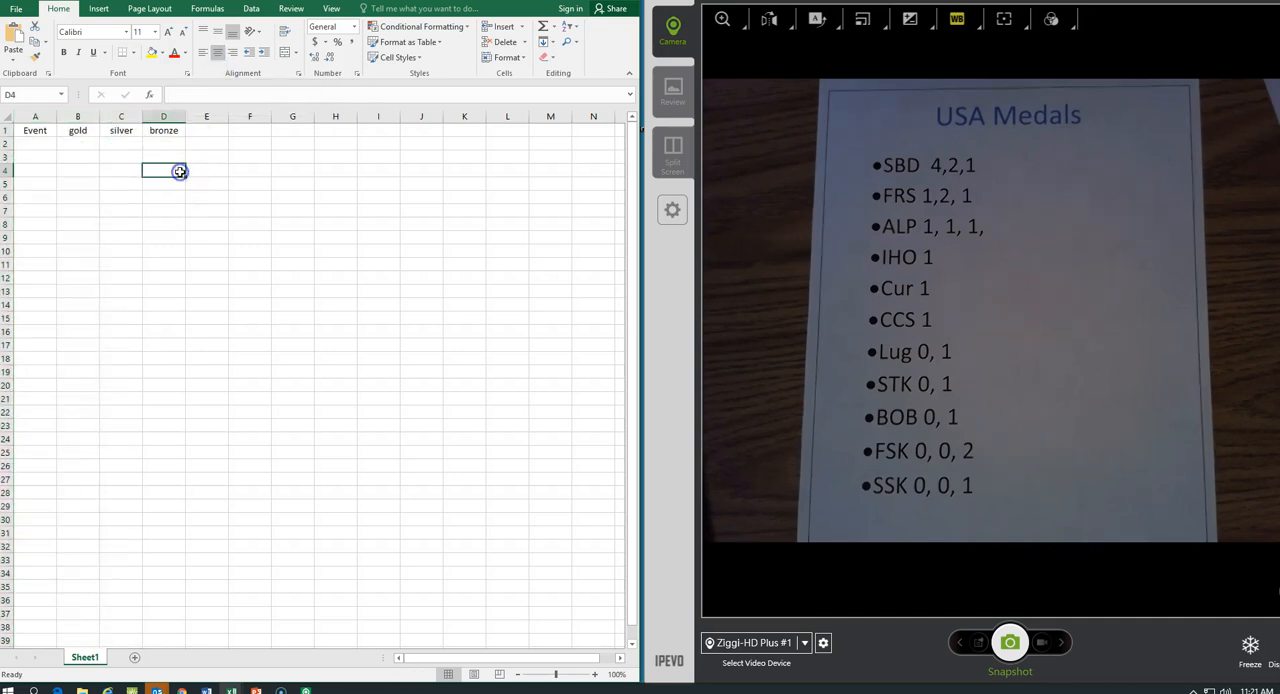
# Enter Snowboarding in A2 as the first event and widen column A so the full name fits.
pyautogui.click(44, 144)
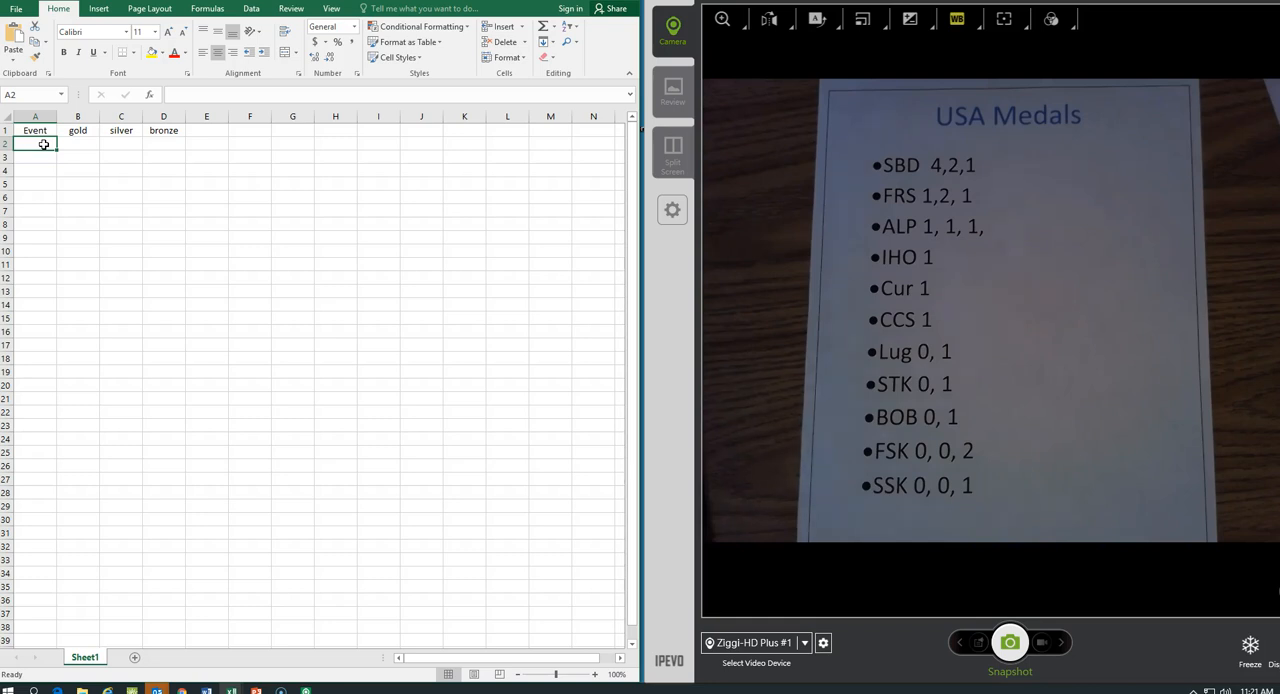
pyautogui.write('Snowboarding')
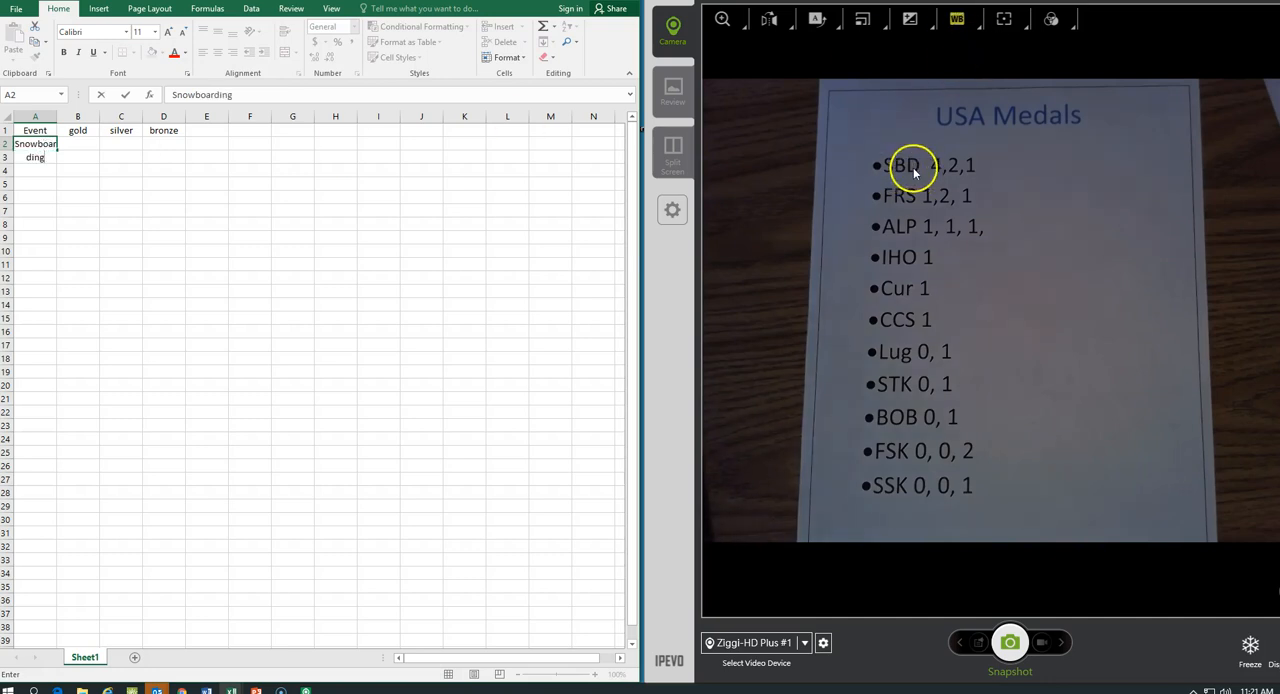
pyautogui.click(158, 357)
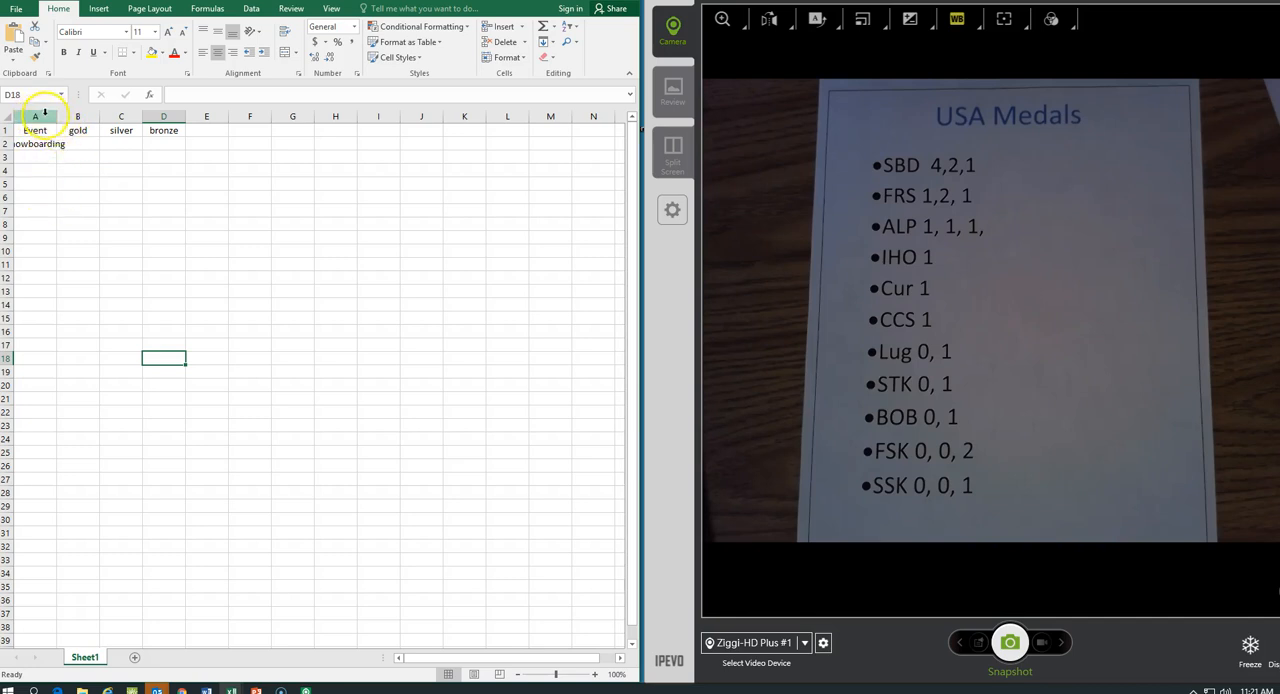
pyautogui.moveTo(57, 116); pyautogui.dragTo(123, 117)
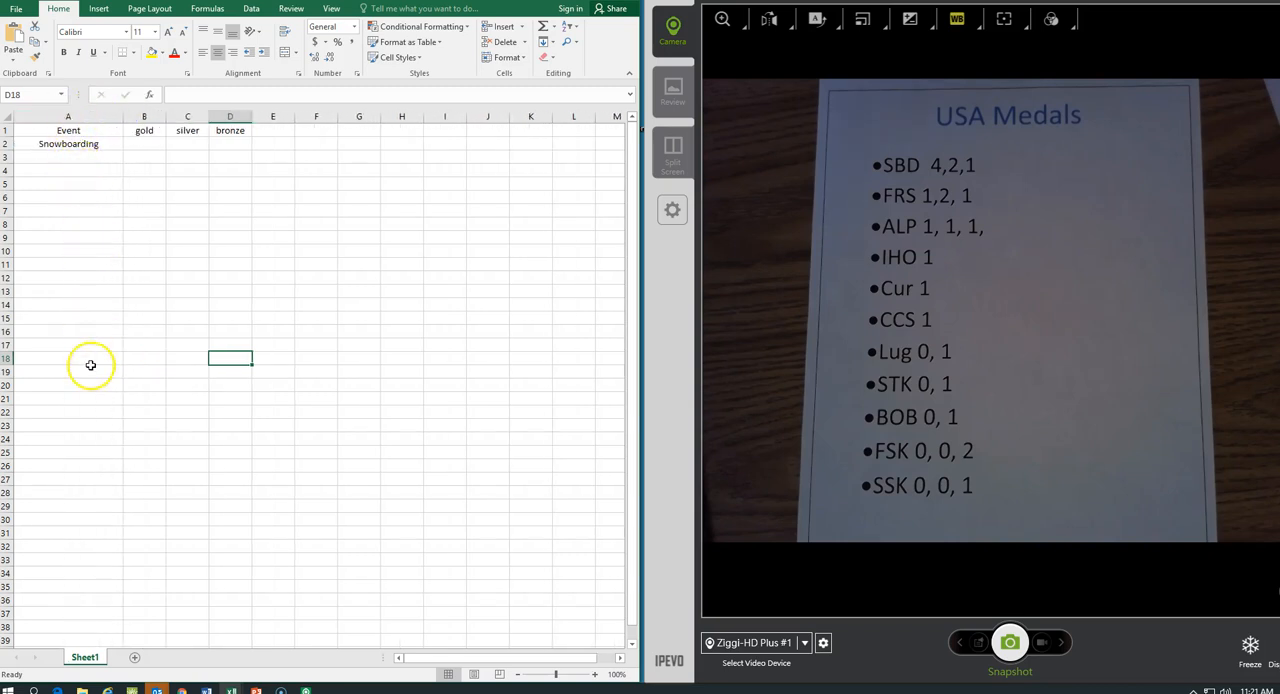
# Add the events Frestyle Sking in A3 and Alpine Sking in A4.
pyautogui.click(54, 157)
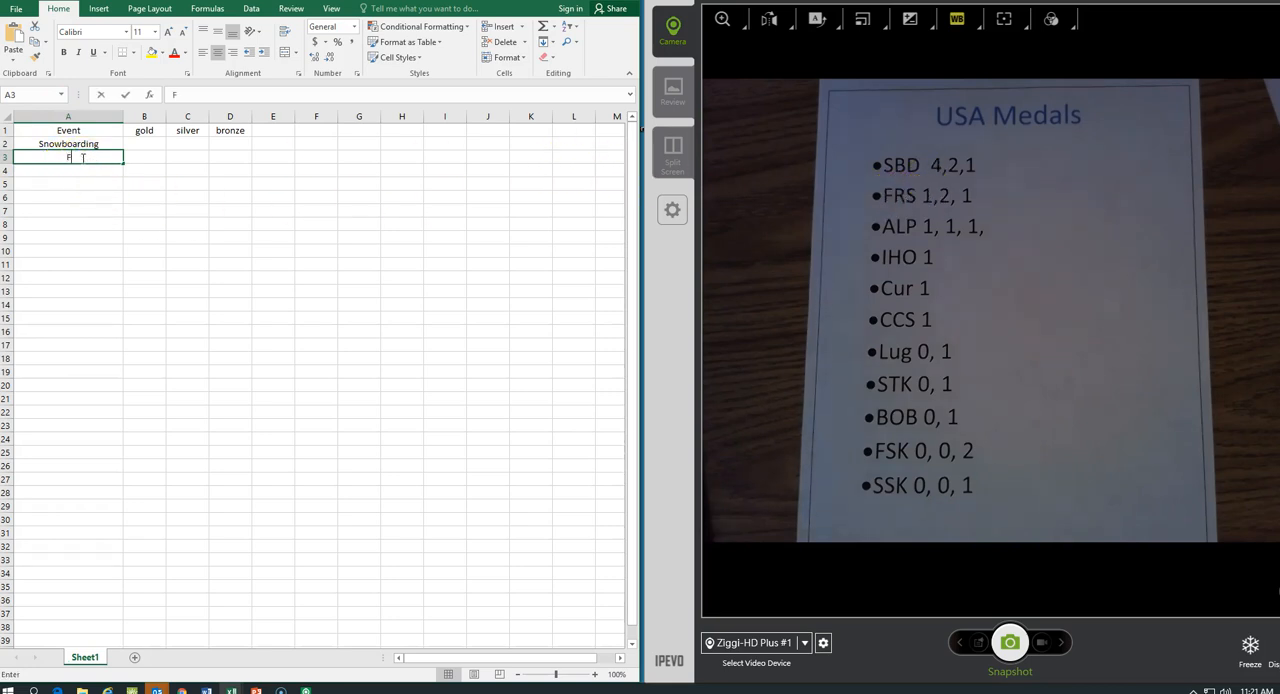
pyautogui.write('restyle Sking')
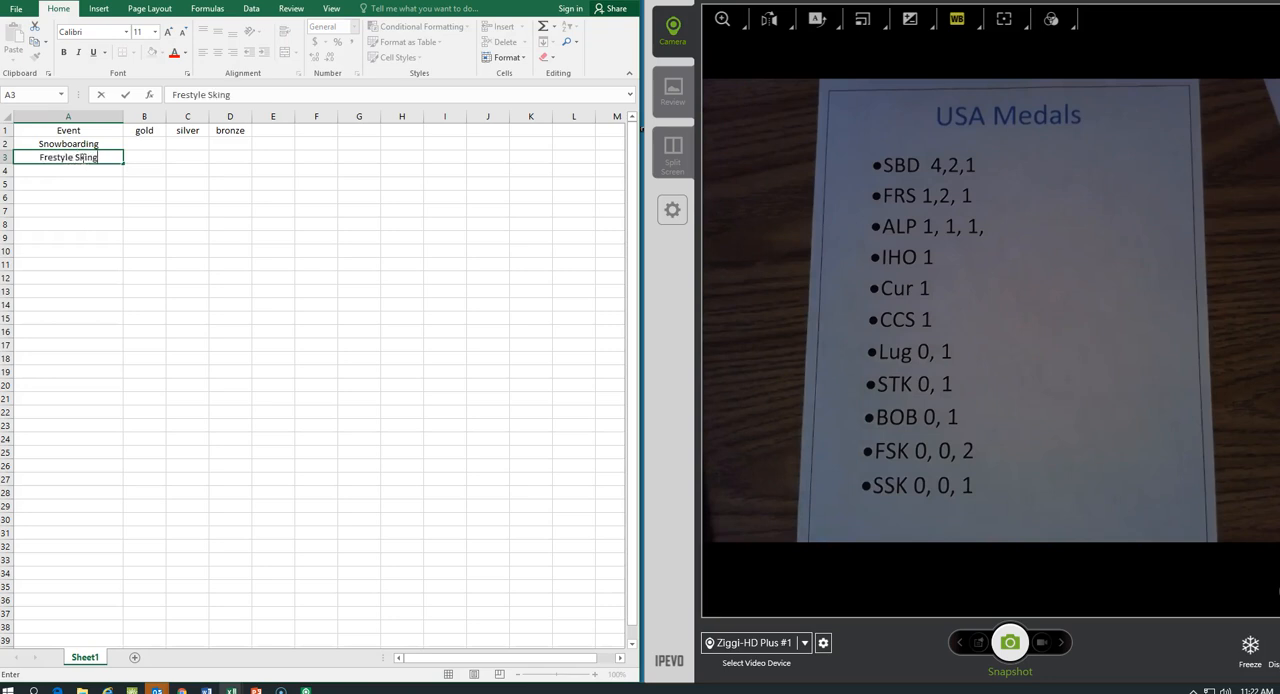
pyautogui.press('Return')
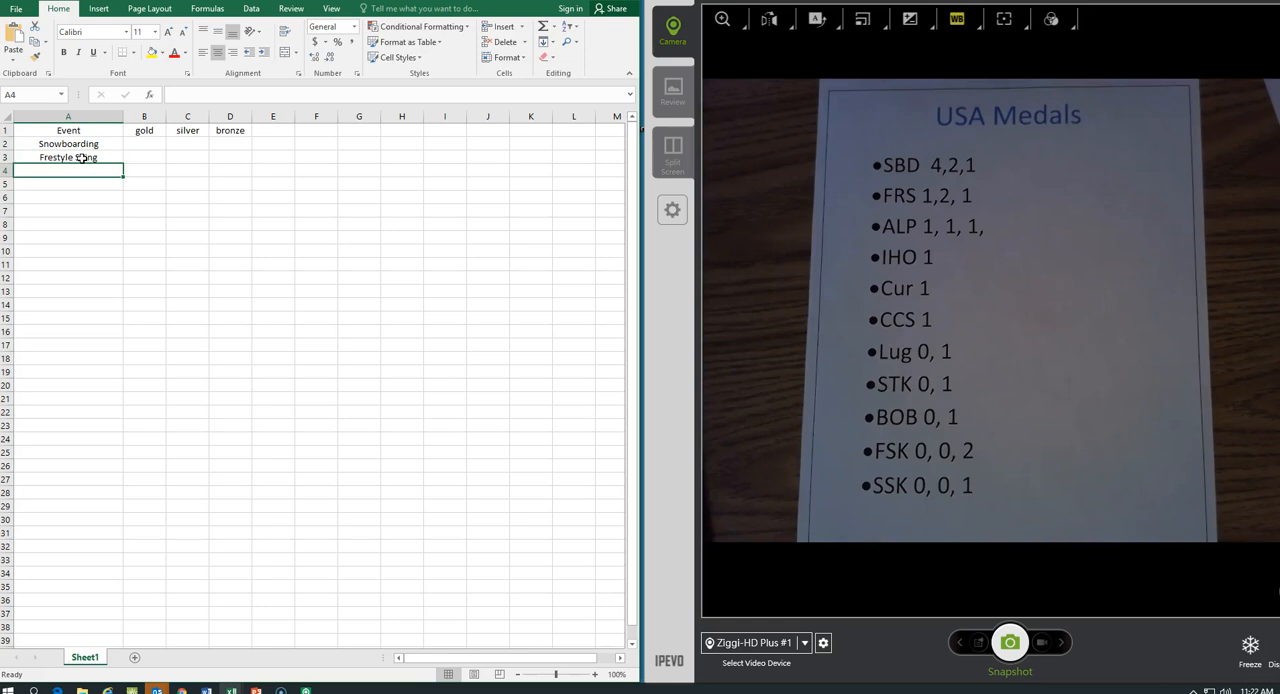
pyautogui.write('Alpin')
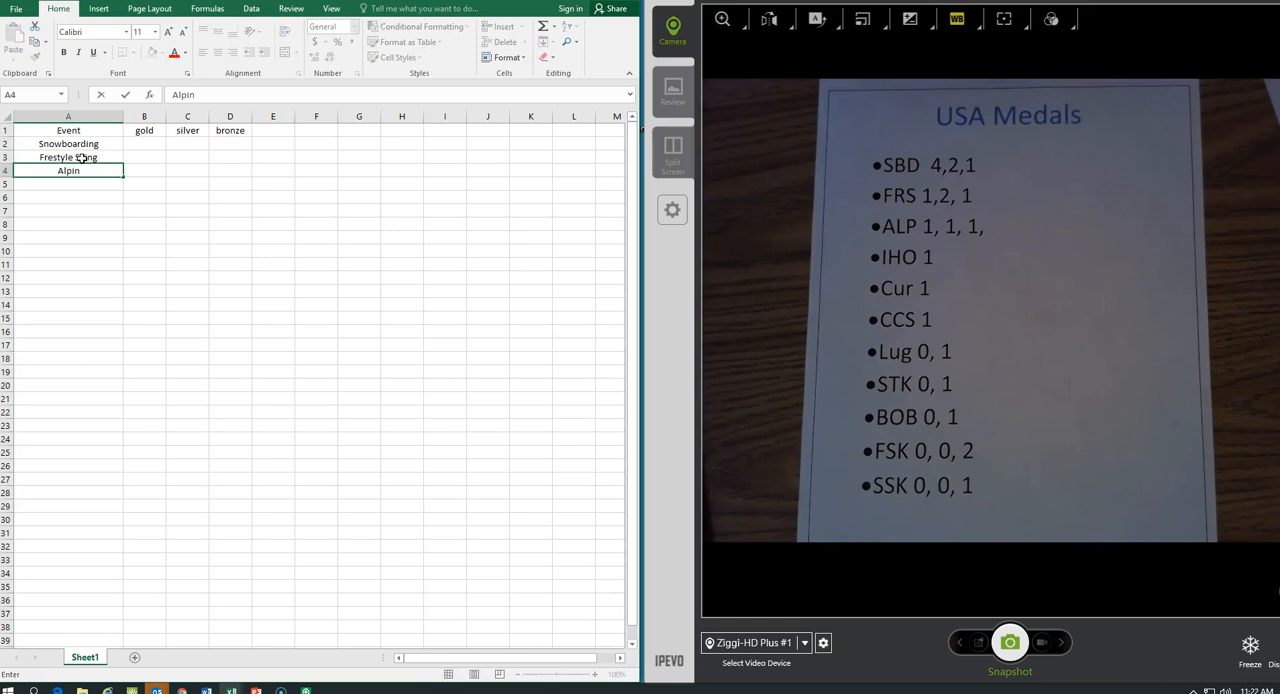
pyautogui.write('e Sking')
pyautogui.press('Return')
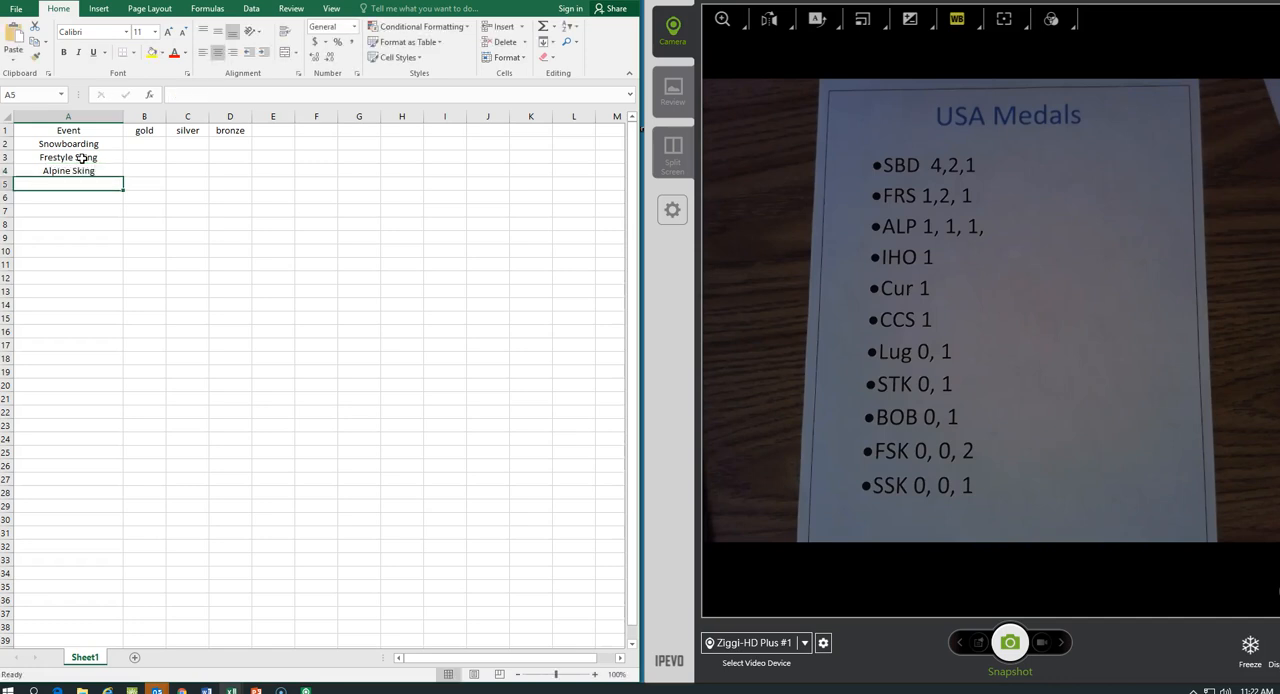
# List Ice Hockey, Curling, Cross Country Sking, Luge, Short Track Speed Skate, Bobsled, Figure Skating and Speed Skating in A5 through A12.
pyautogui.write('Ice Hockey')
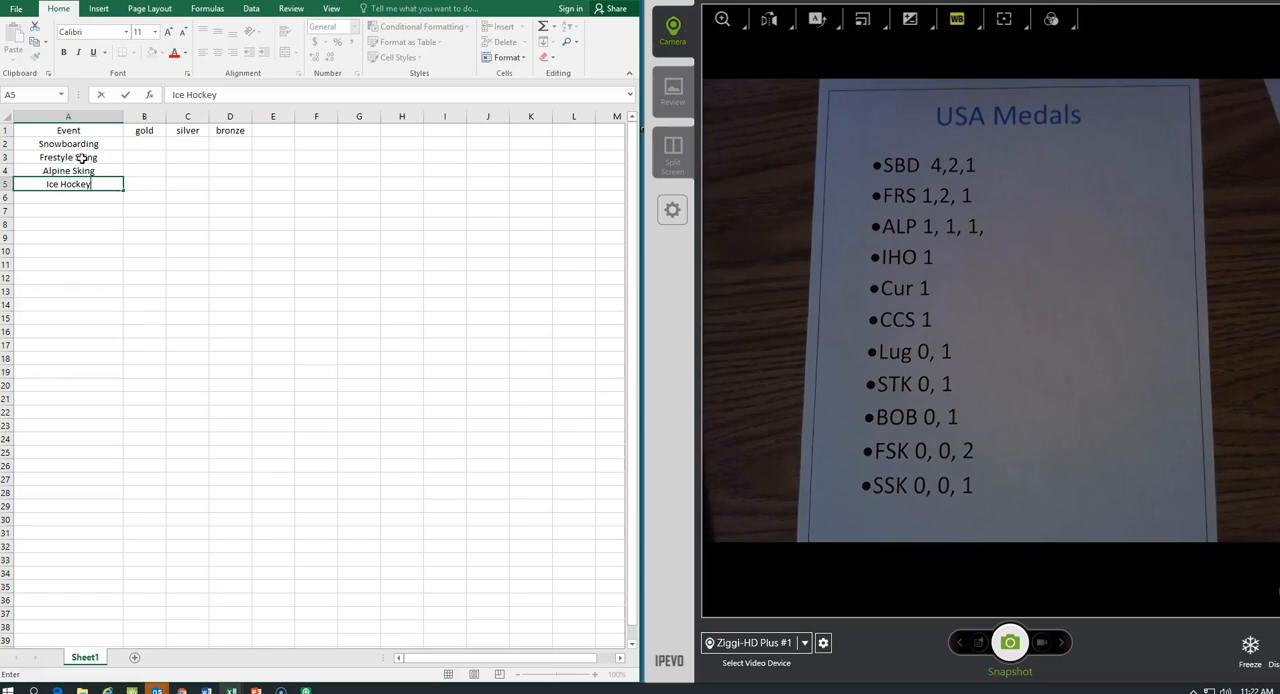
pyautogui.press('Return')
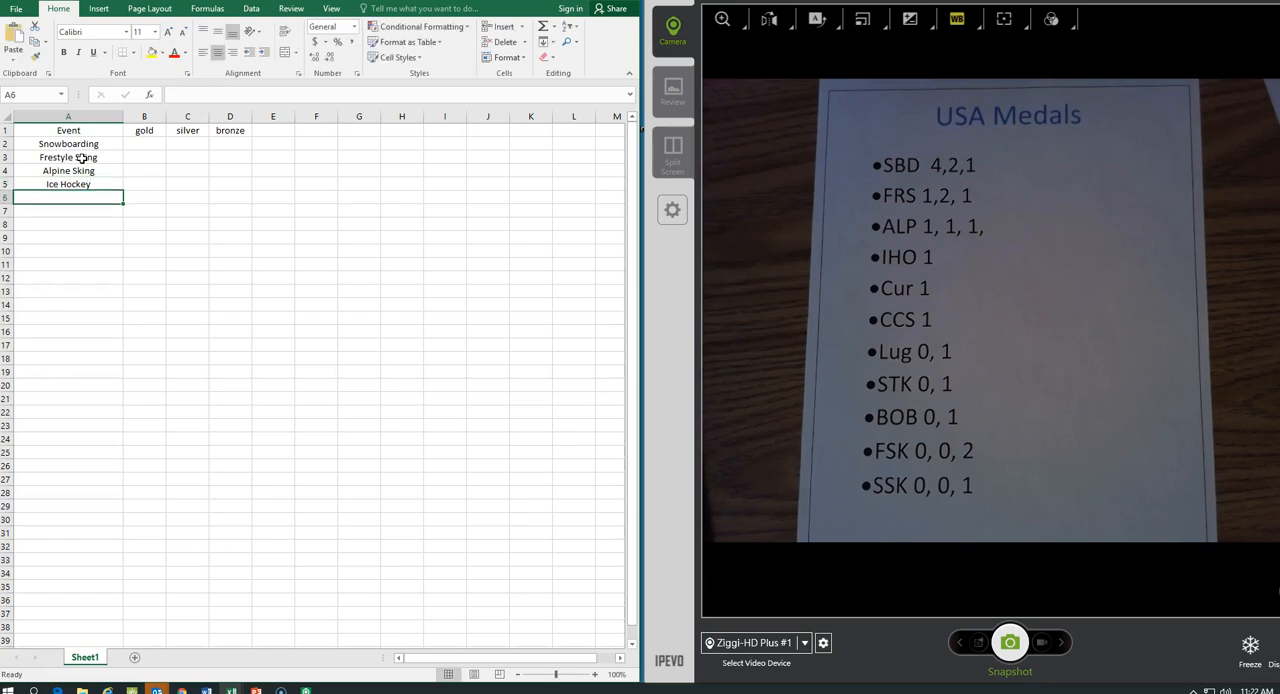
pyautogui.write('Curling')
pyautogui.press('Return')
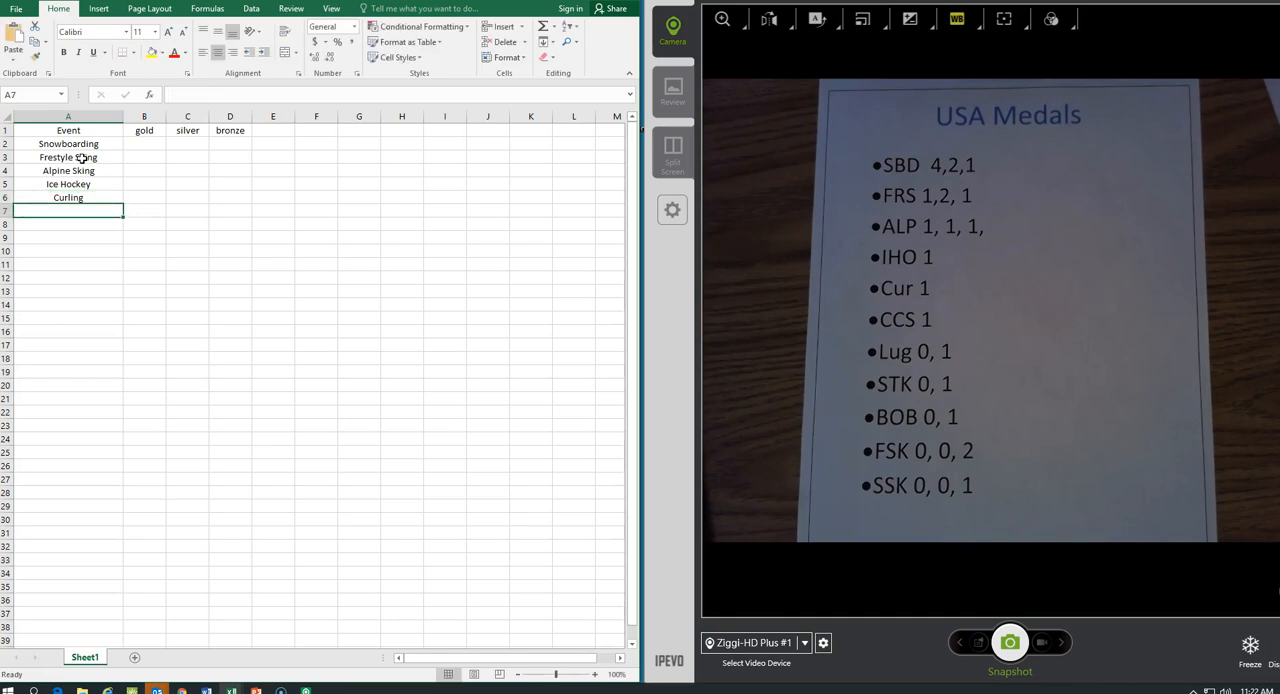
pyautogui.write('Cross Country Sking')
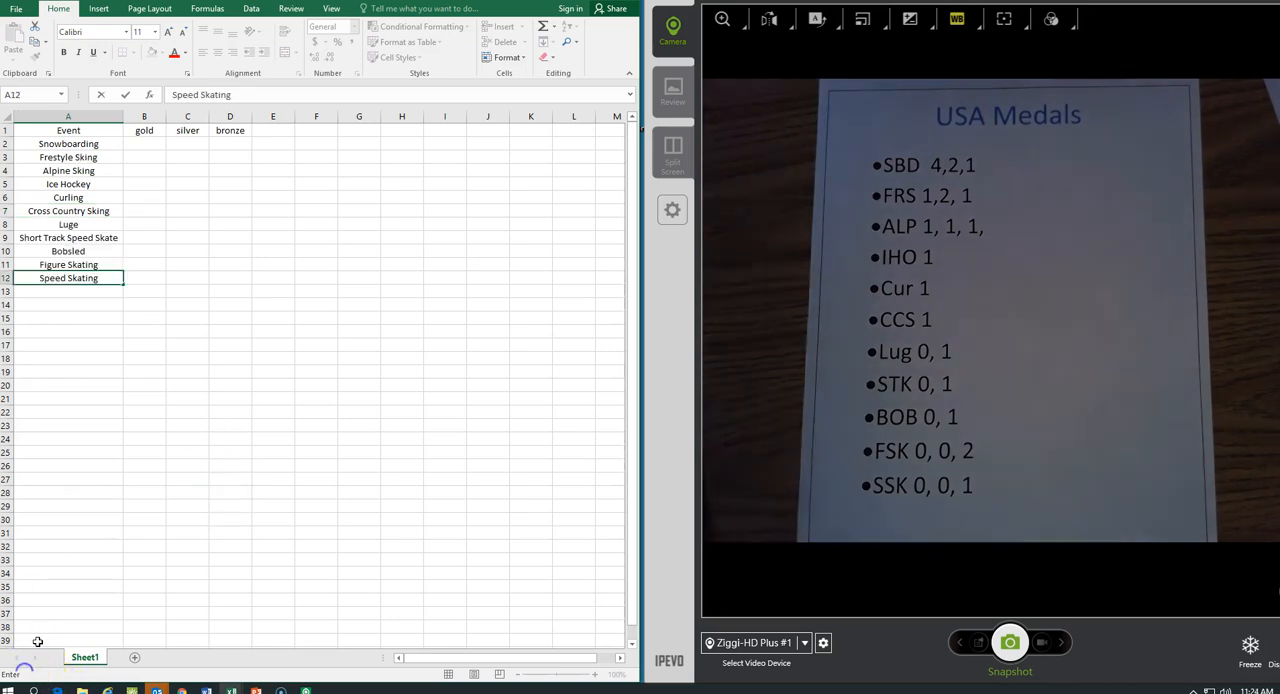
pyautogui.click(140, 451)
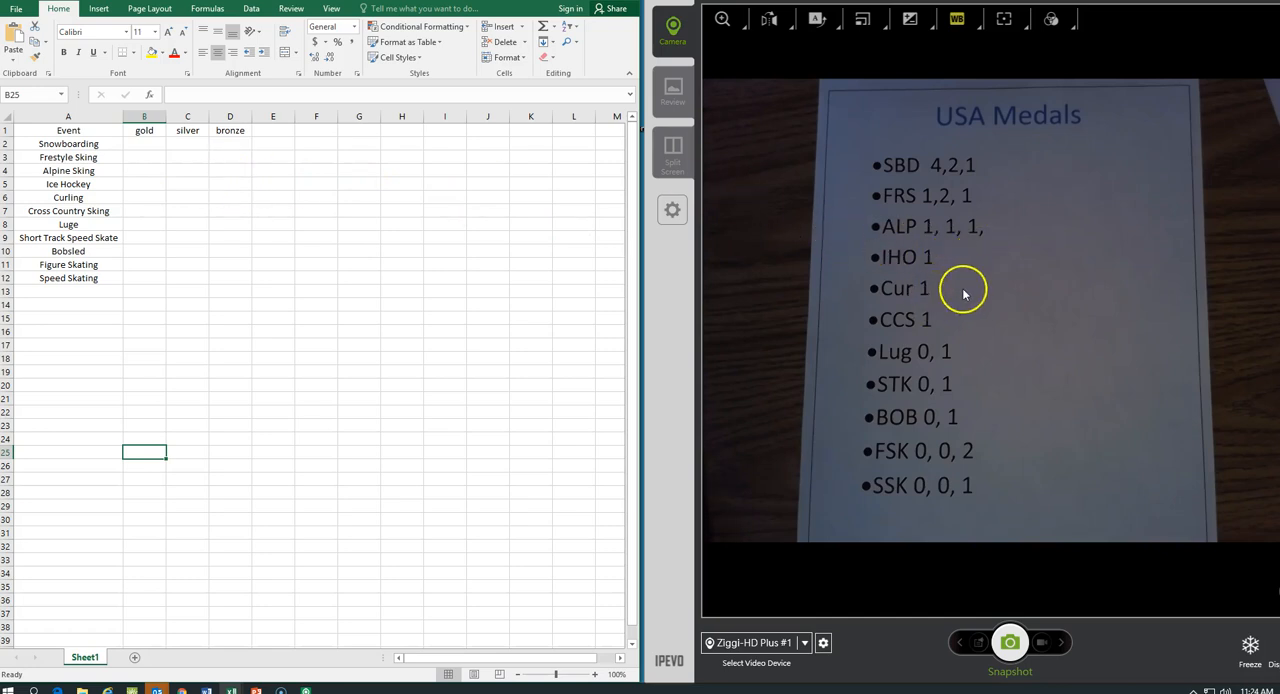
# Enter the Snowboarding medal counts in row 2: 4 gold, 2 silver and 1 bronze.
pyautogui.click(149, 144)
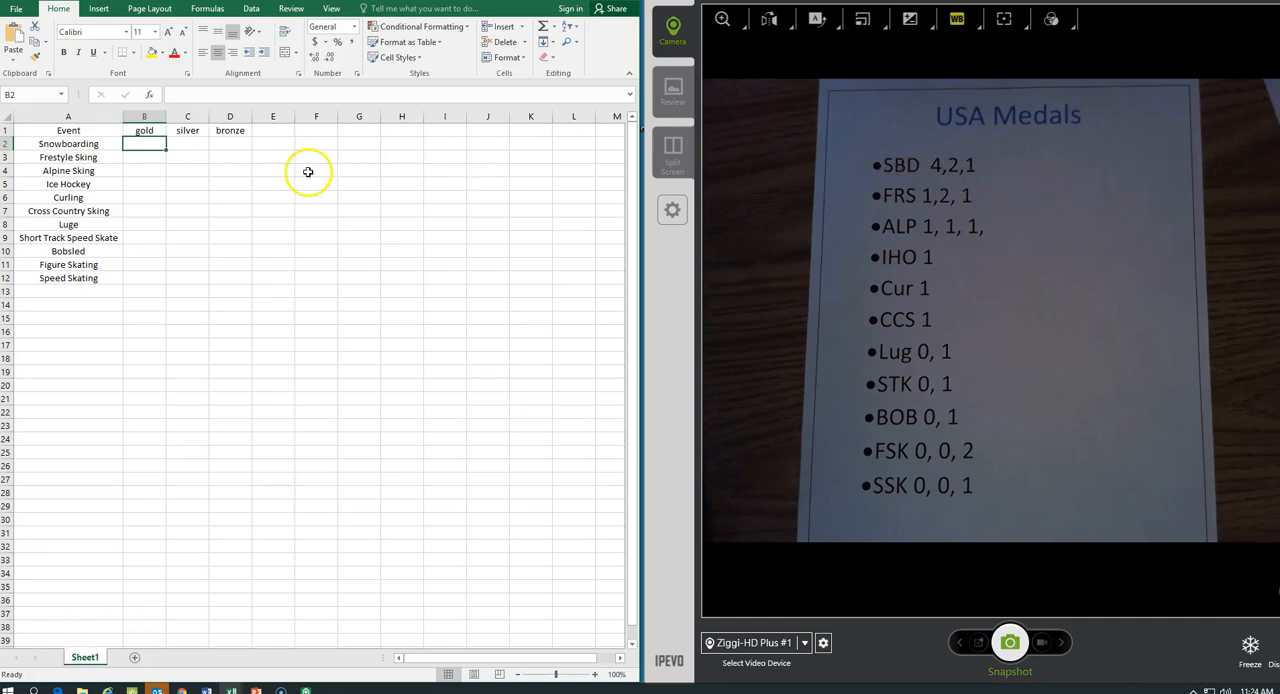
pyautogui.write('4')
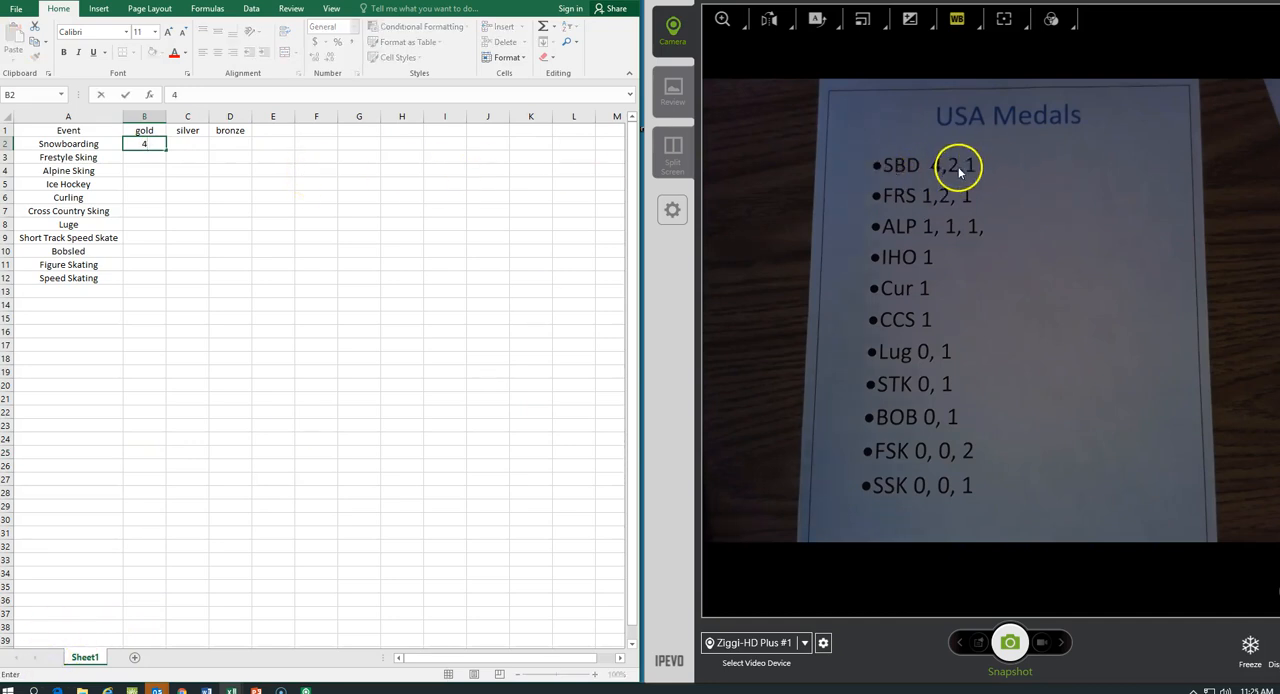
pyautogui.press('Tab')
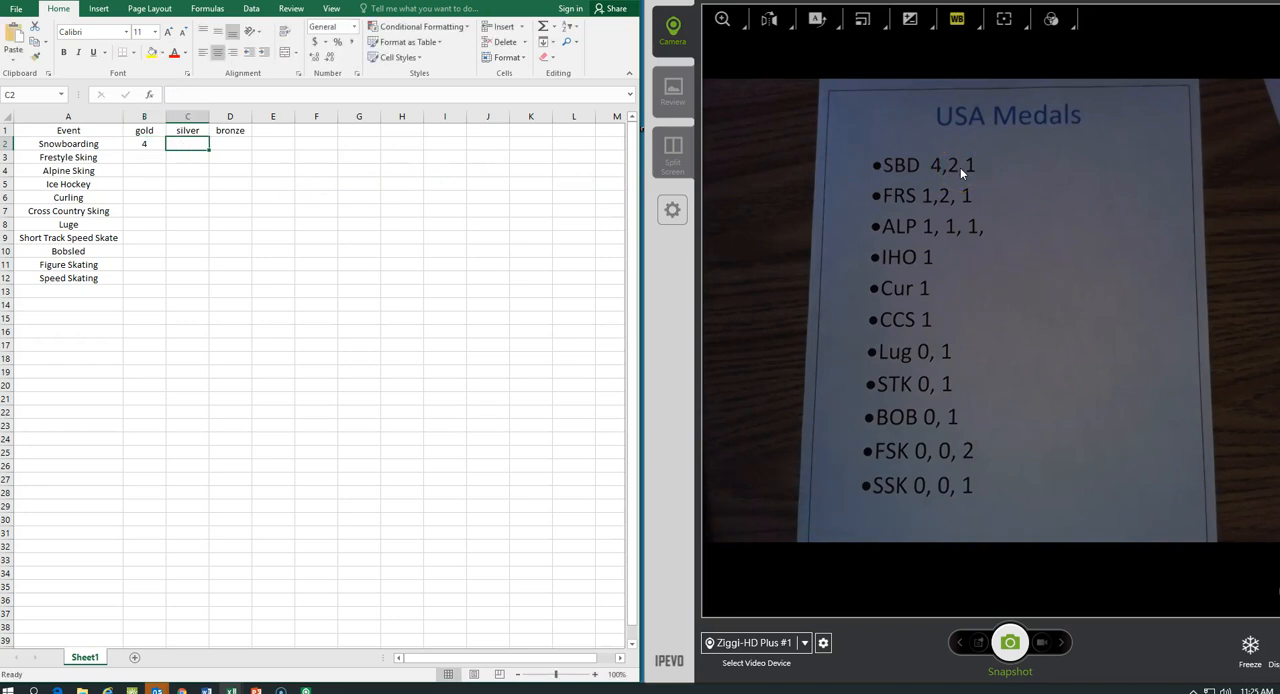
pyautogui.write('2')
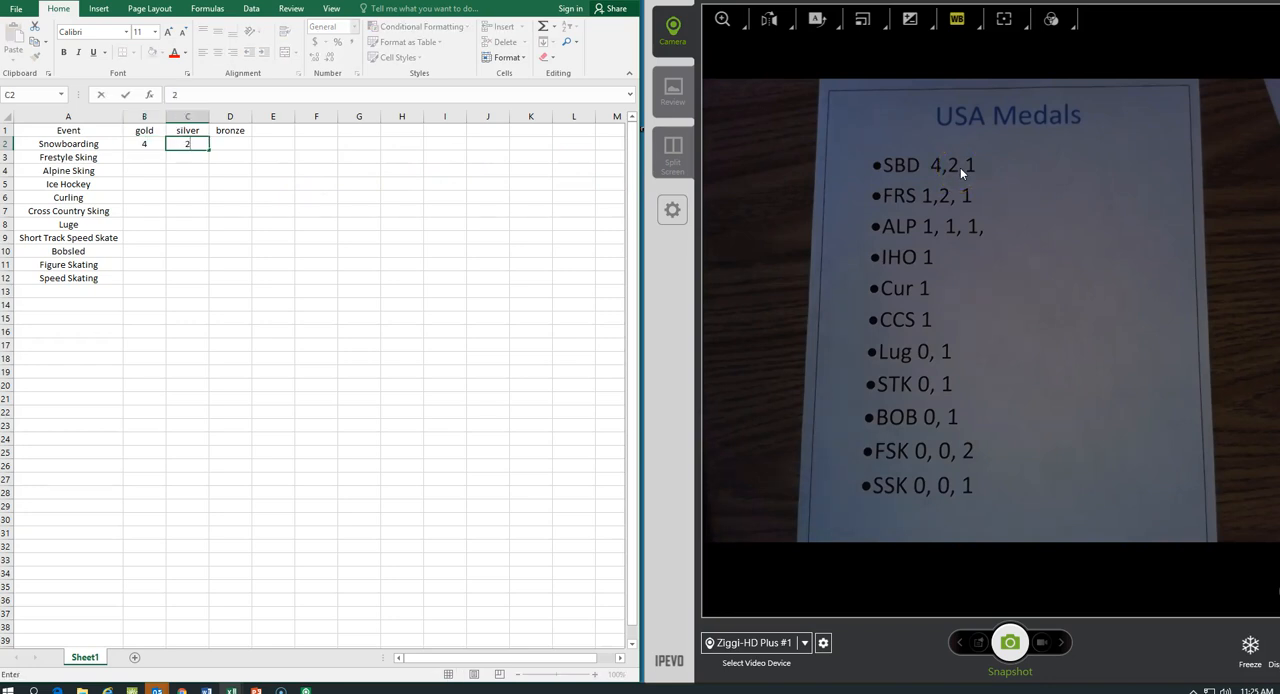
pyautogui.press('Tab')
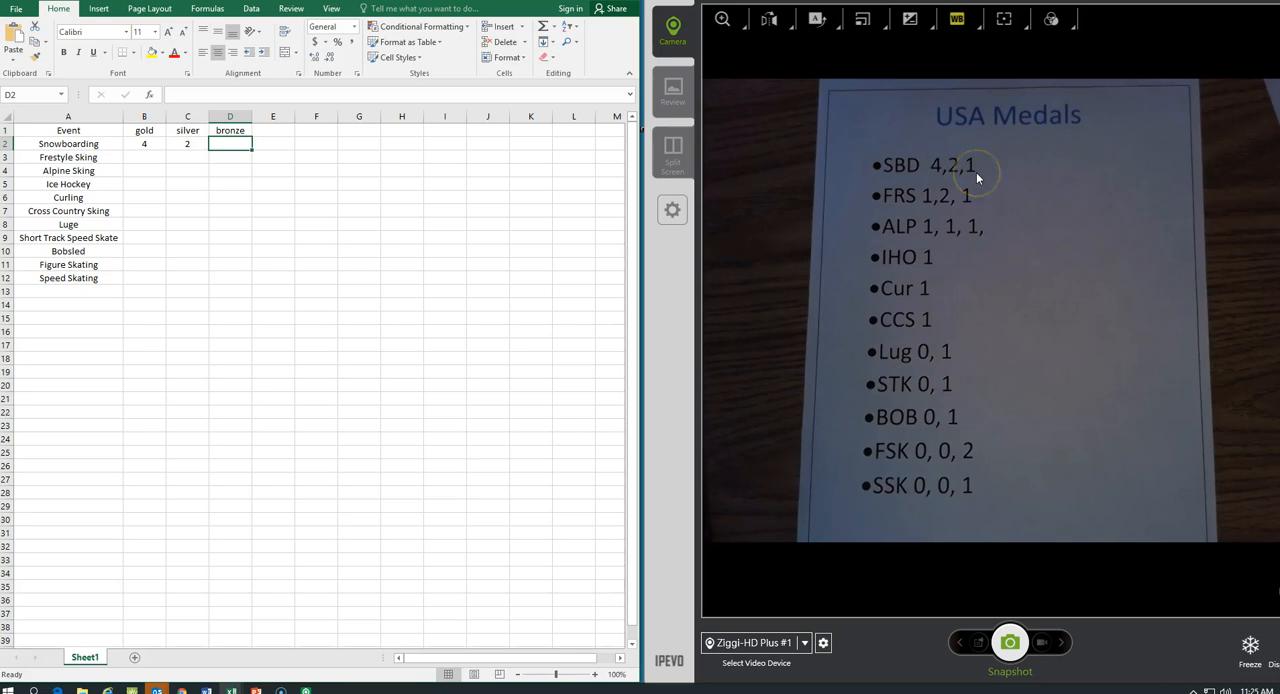
pyautogui.write('1')
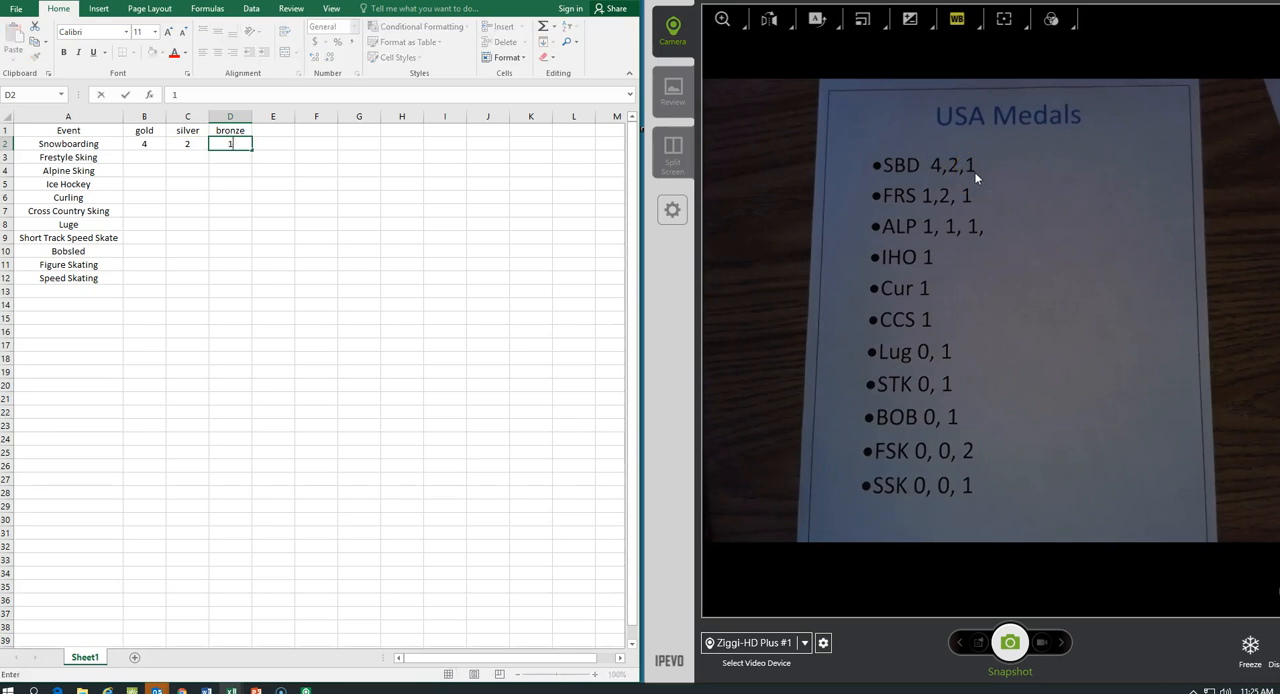
pyautogui.press('Return')
pyautogui.press('Left')
pyautogui.press('Left')
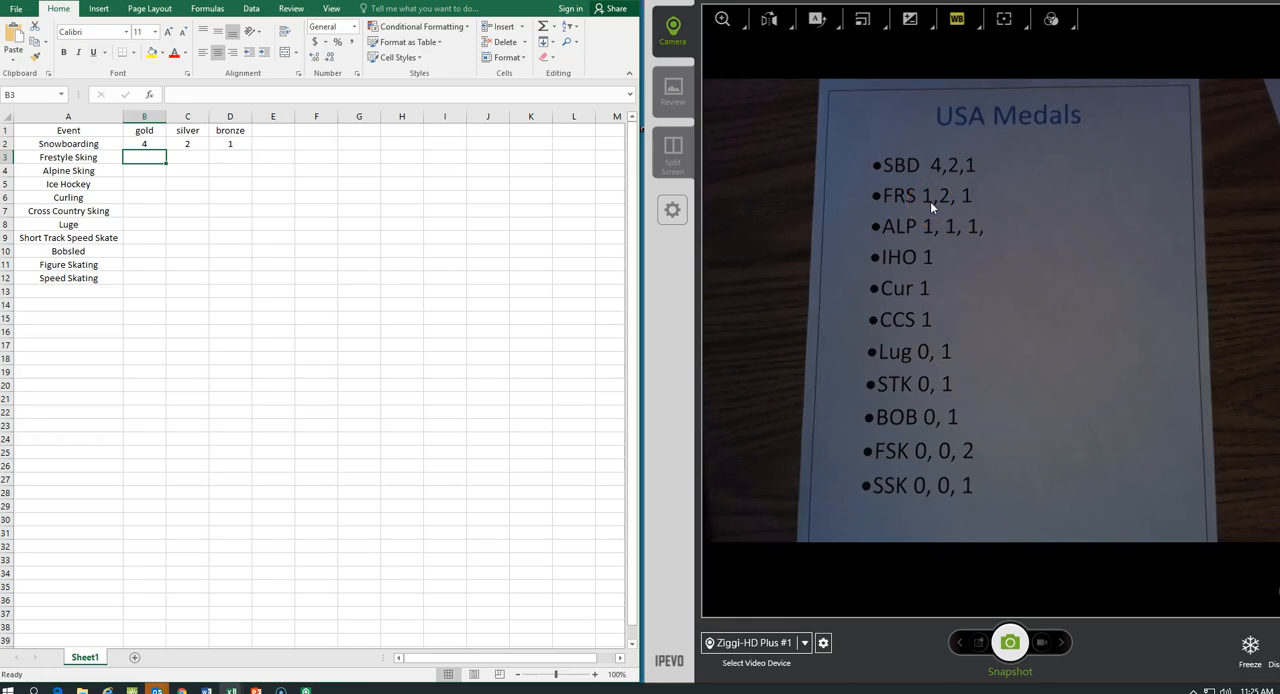
# Enter the Frestyle Sking medal counts in row 3: 1 gold, 2 silver and 1 bronze.
pyautogui.write('1')
pyautogui.press('Tab')
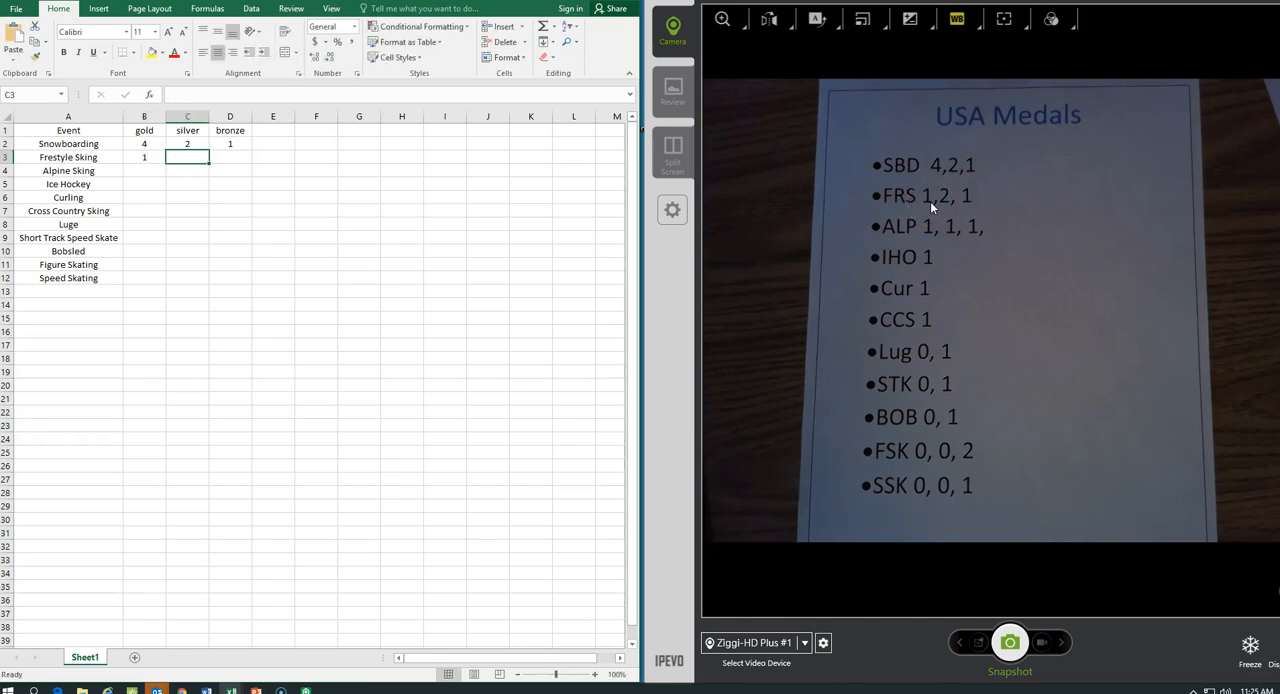
pyautogui.press('Tab')
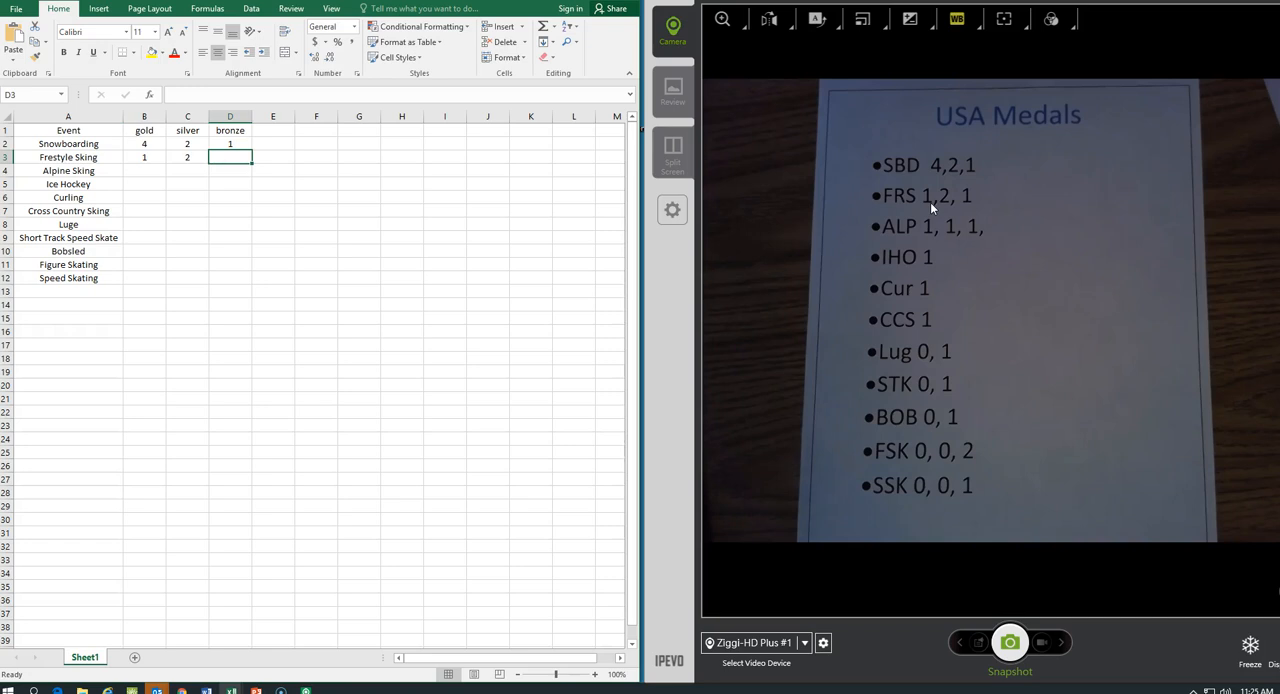
pyautogui.write('1')
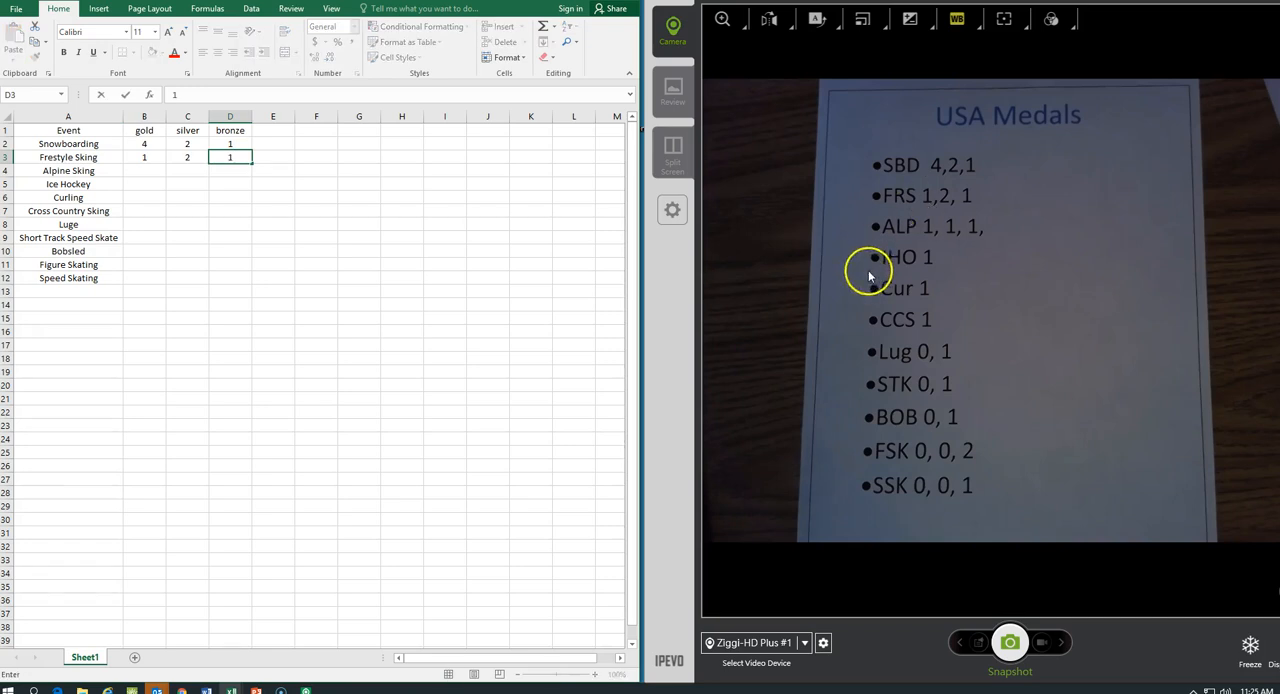
# Fill in the gold, silver and bronze counts for Alpine Sking through Speed Skating in B4:D12 from the USA Medals sheet.
pyautogui.click(151, 171)
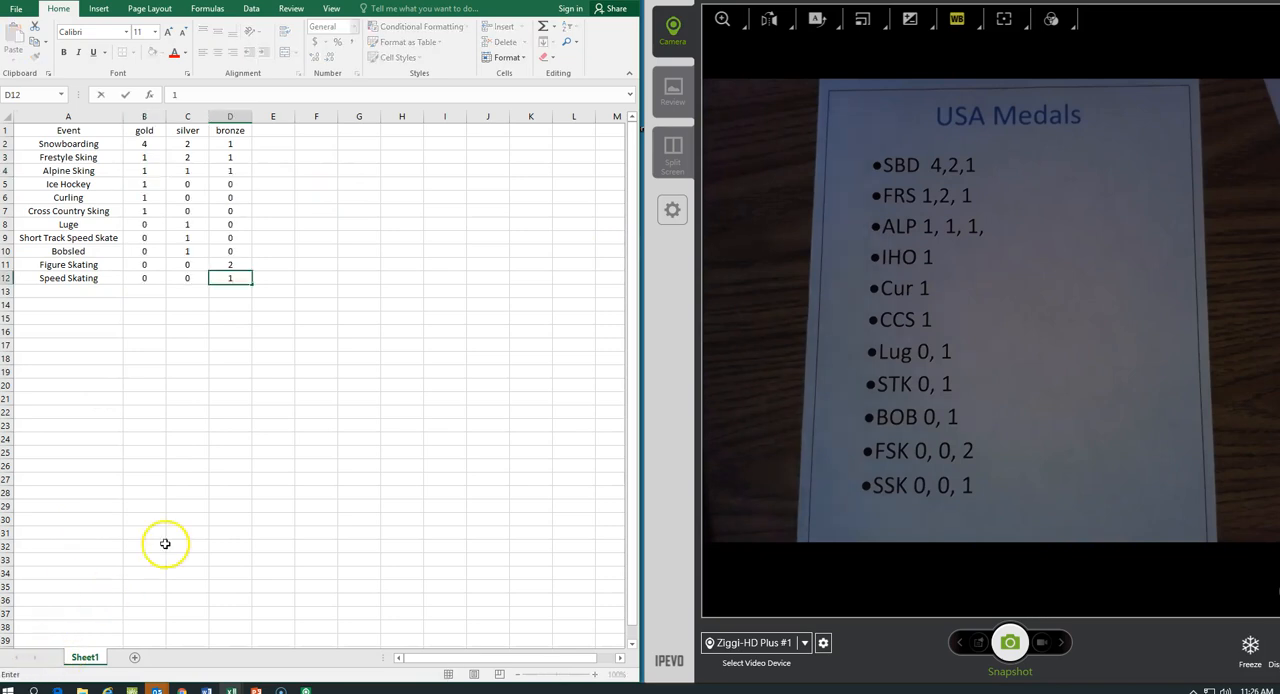
pyautogui.click(170, 546)
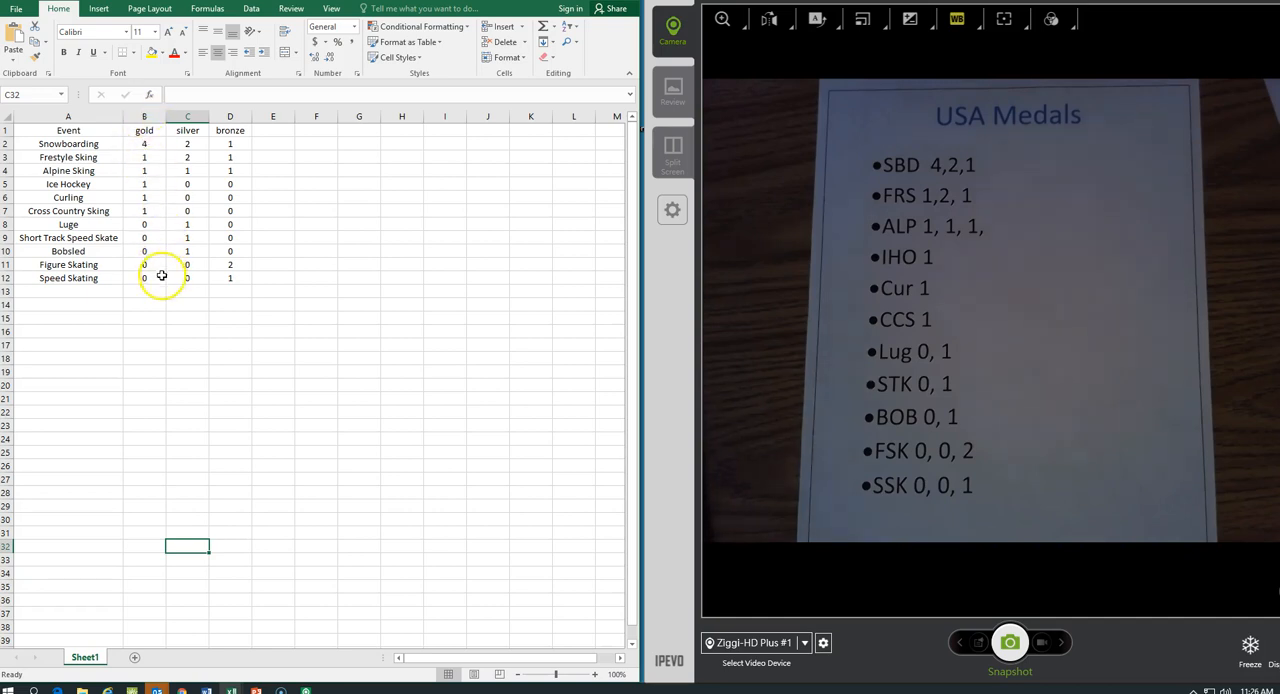
# Fill the gold column, B1 through B12, with the darkest gold theme color.
pyautogui.moveTo(149, 277); pyautogui.dragTo(143, 130)
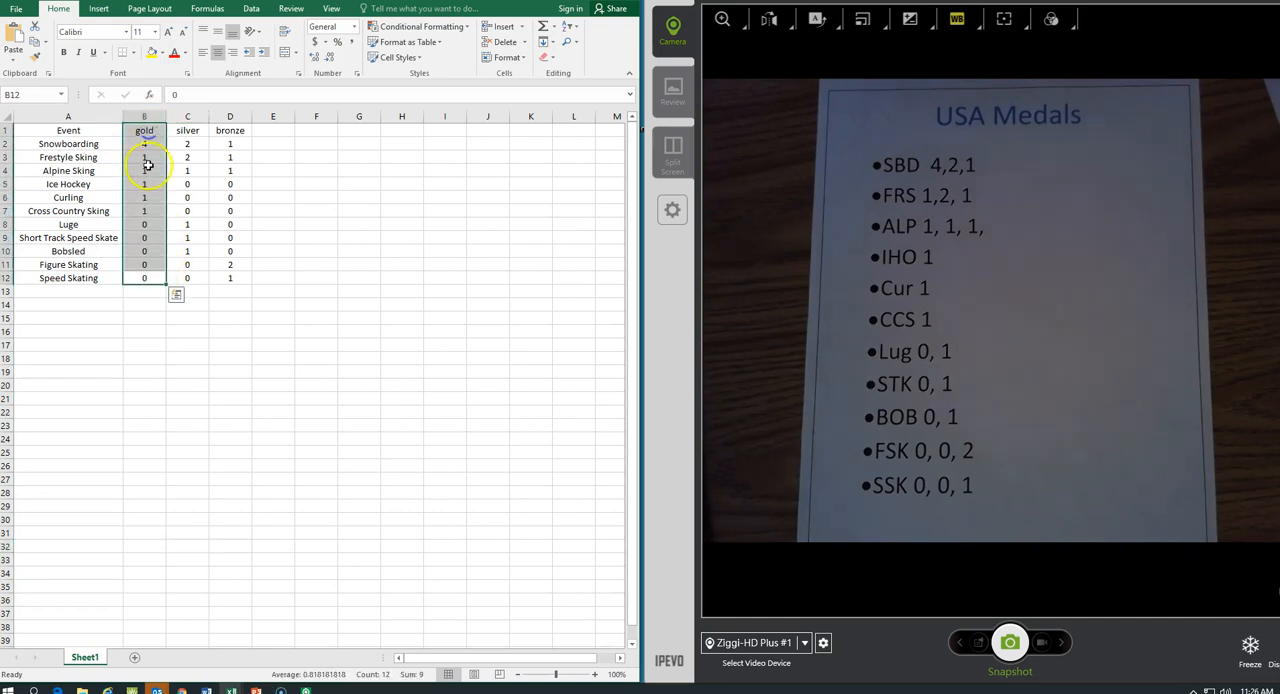
pyautogui.click(163, 53)
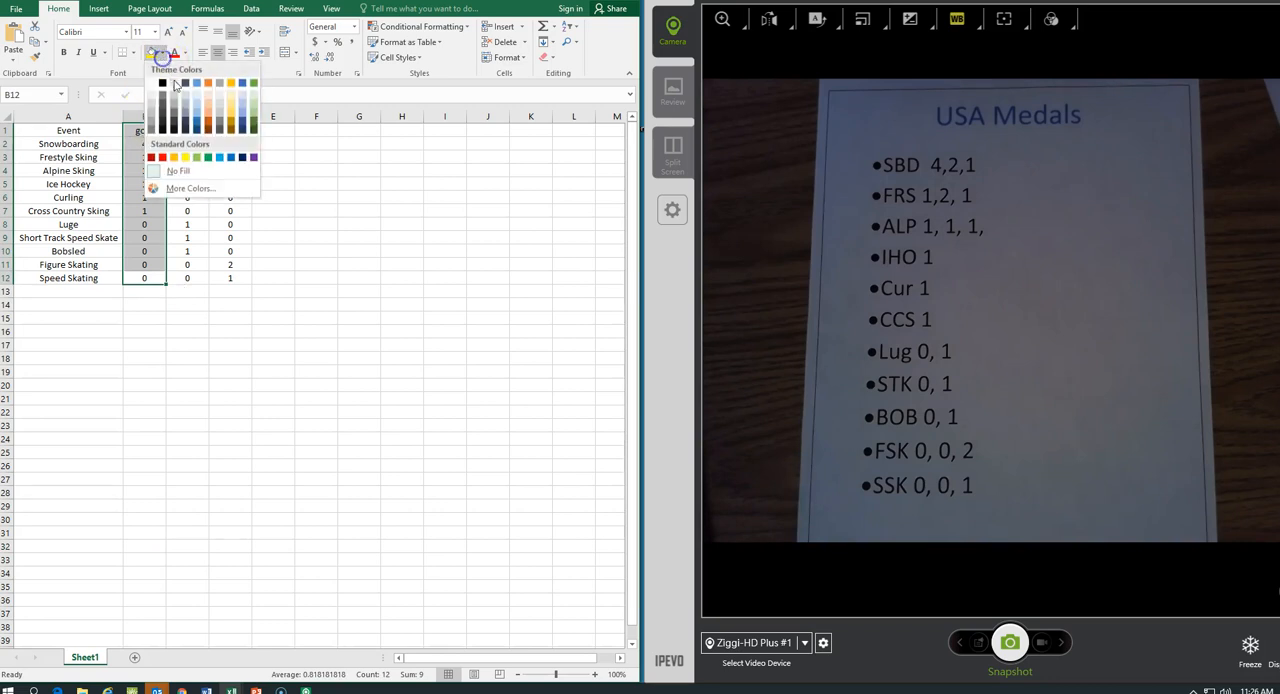
pyautogui.click(231, 133)
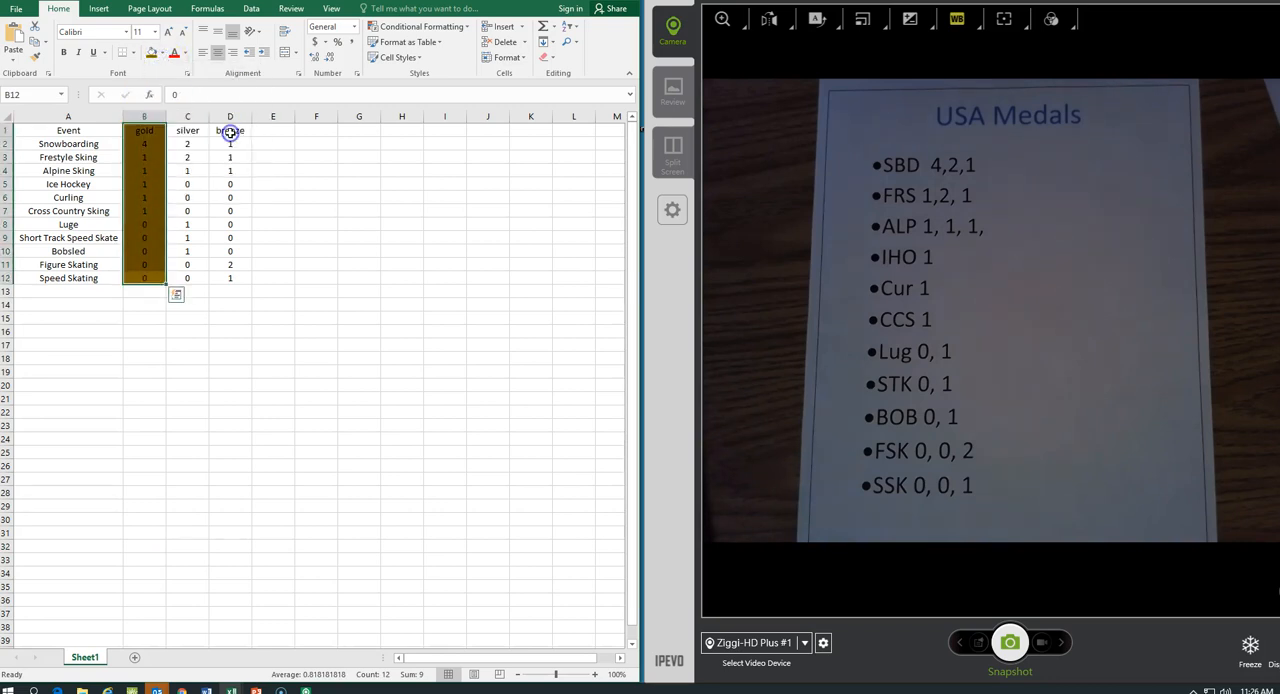
# Shade the silver column, C1 through C12, with a dark gray theme color.
pyautogui.click(192, 117)
pyautogui.moveTo(188, 278); pyautogui.dragTo(192, 121)
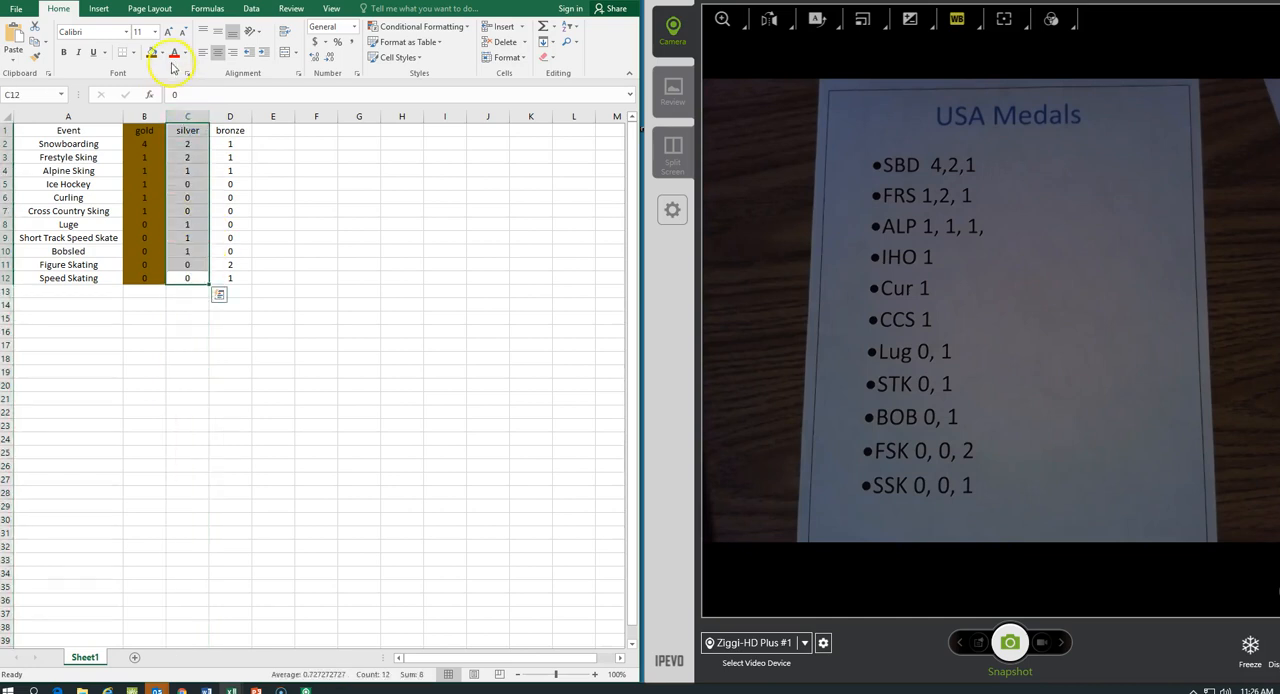
pyautogui.click(163, 53)
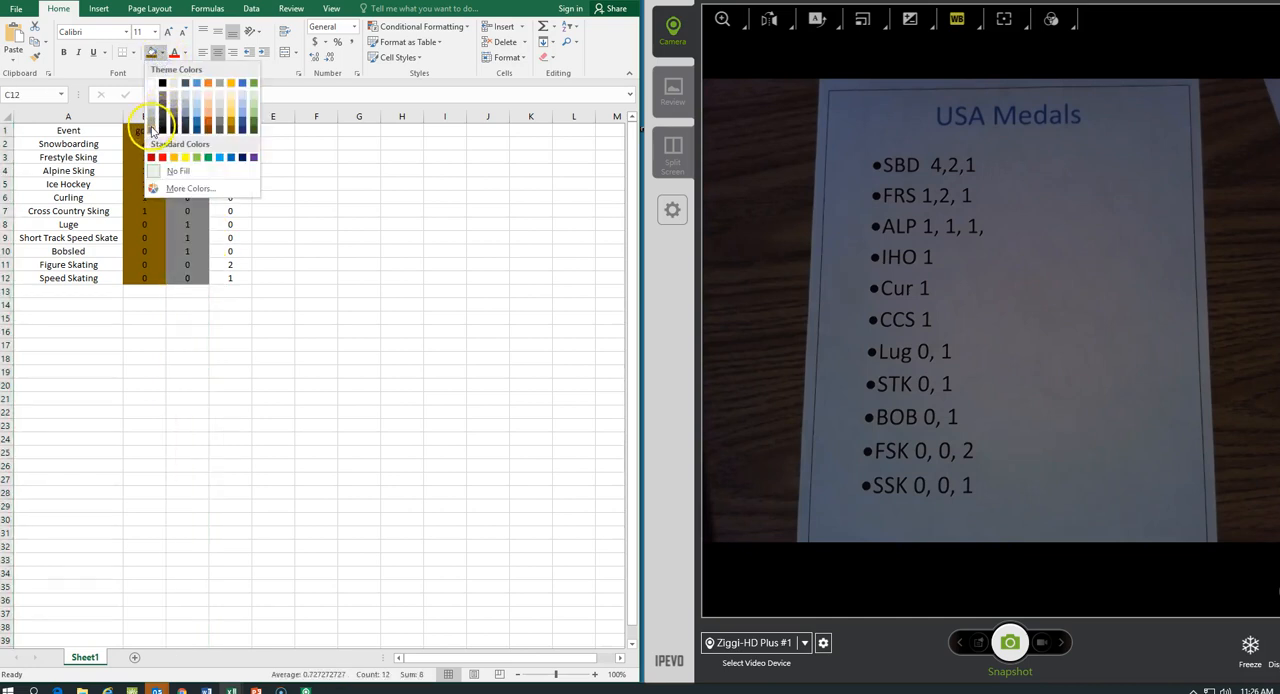
pyautogui.click(157, 125)
# Color the bronze column, D1 through D12, with a dark orange-brown theme color.
pyautogui.moveTo(230, 131); pyautogui.dragTo(243, 280)
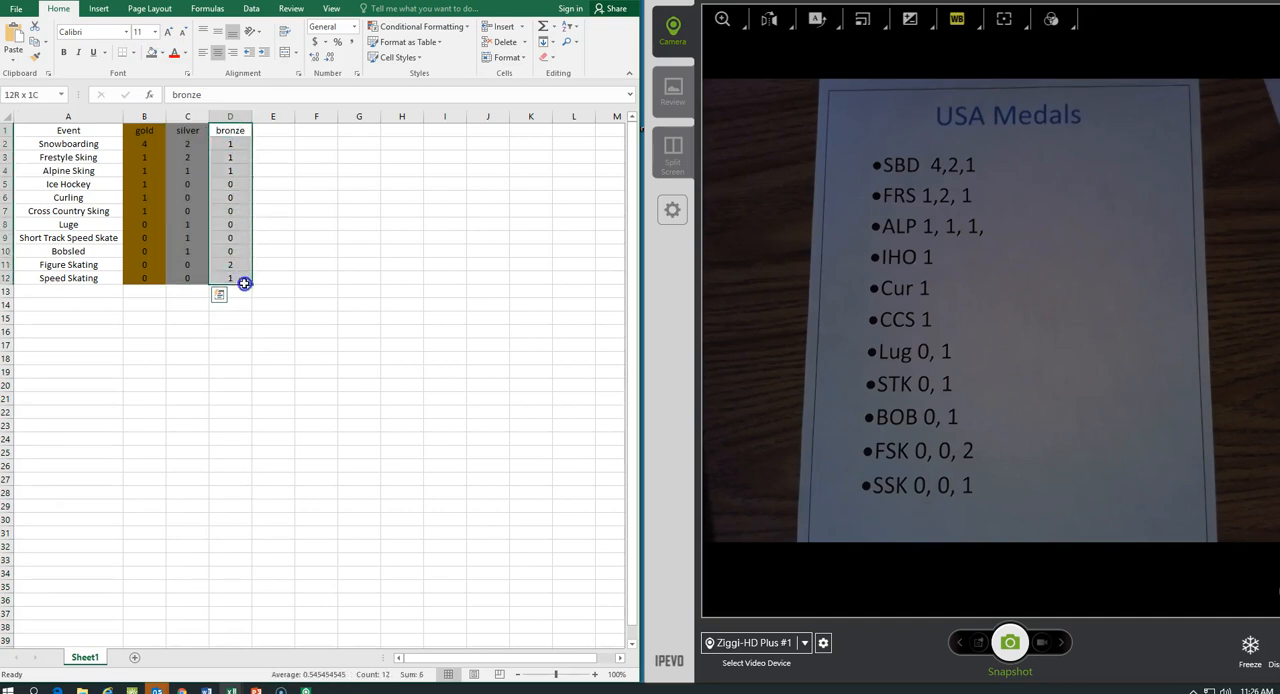
pyautogui.click(163, 53)
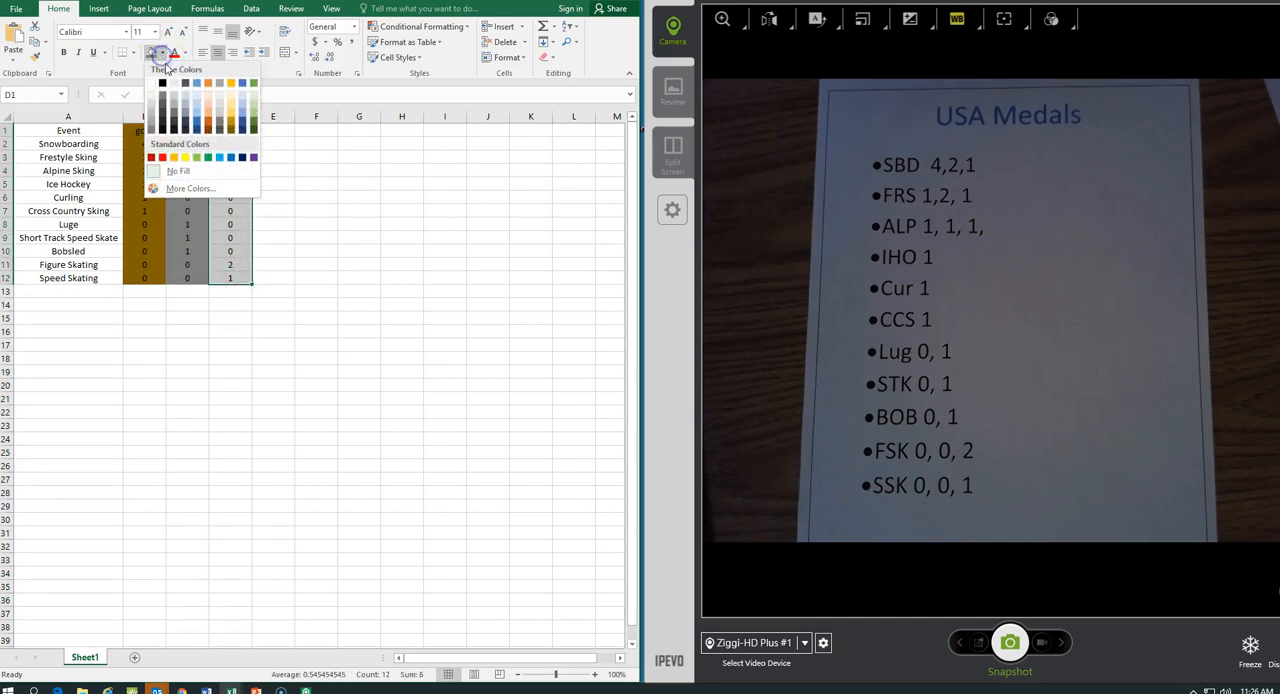
pyautogui.click(210, 131)
pyautogui.click(408, 178)
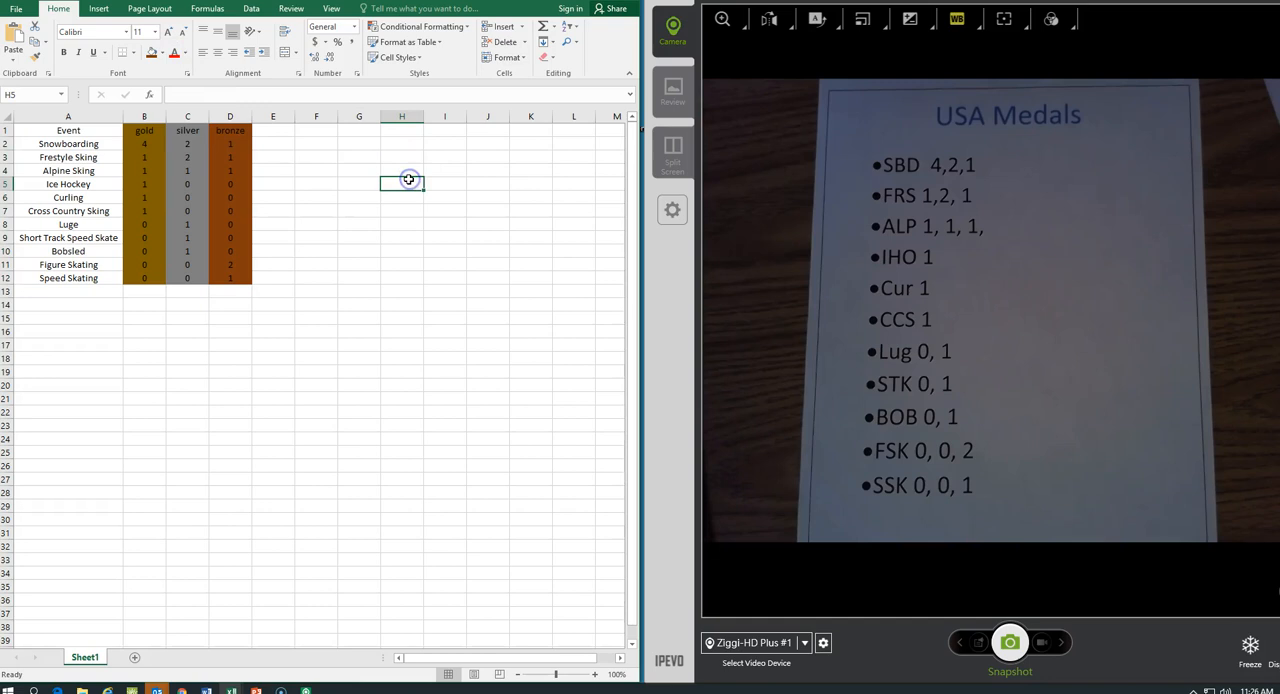
# Maximize the workbook window and add a page header with the centered title USA Medal Count.
pyautogui.click(411, 262)
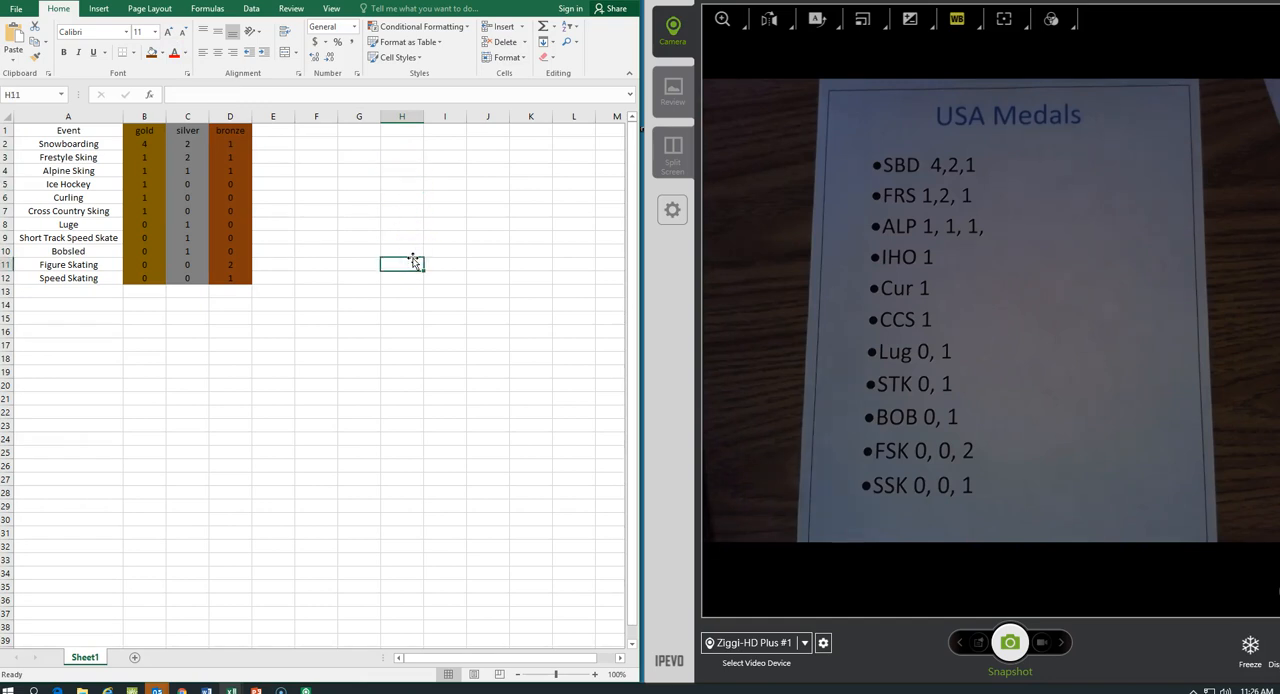
pyautogui.click(98, 9)
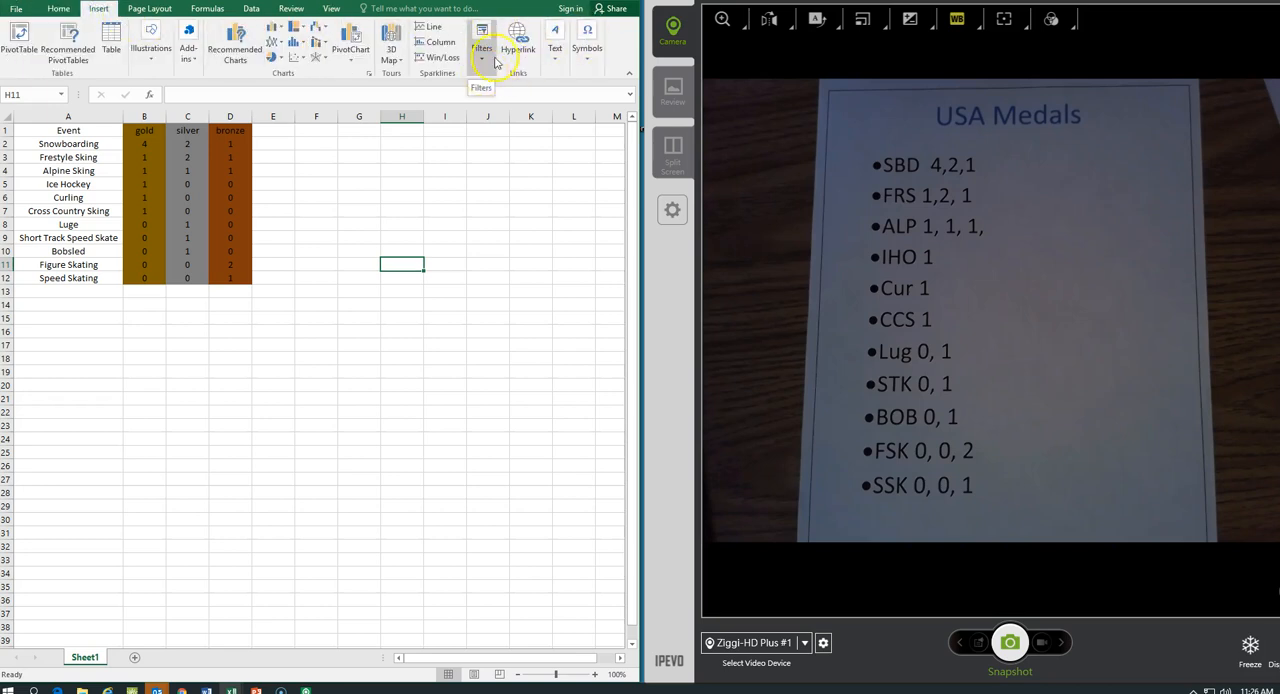
pyautogui.click(594, 1)
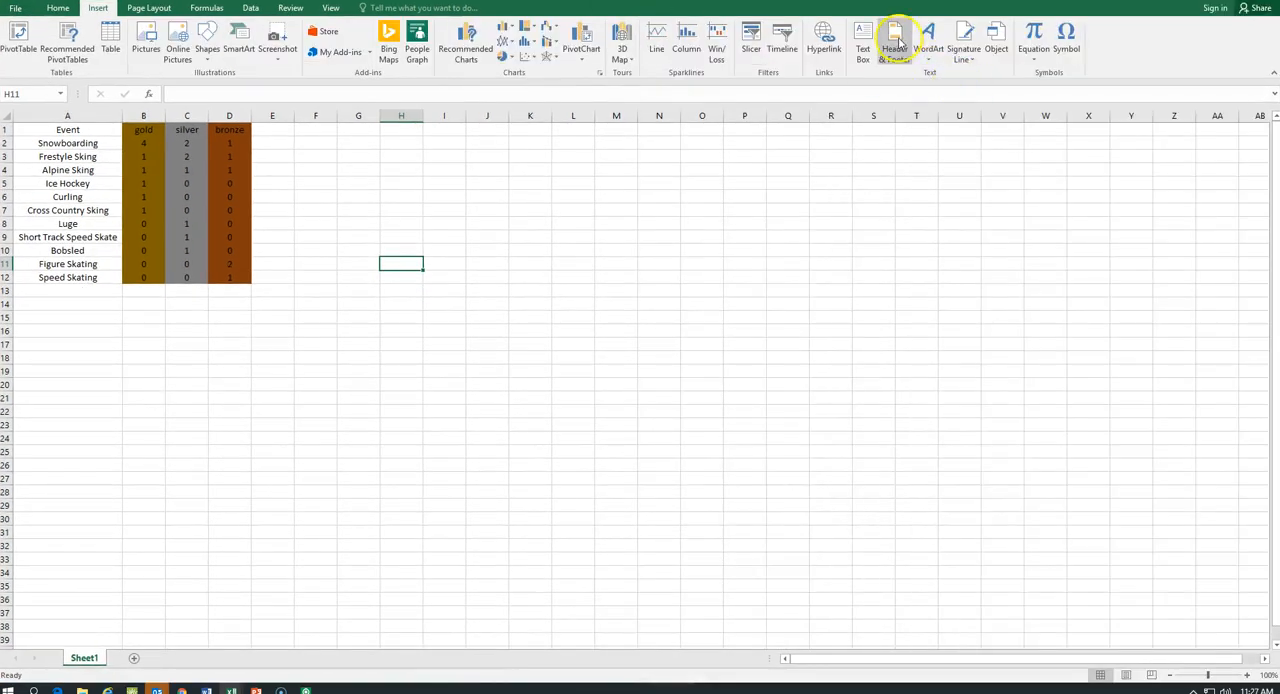
pyautogui.click(896, 40)
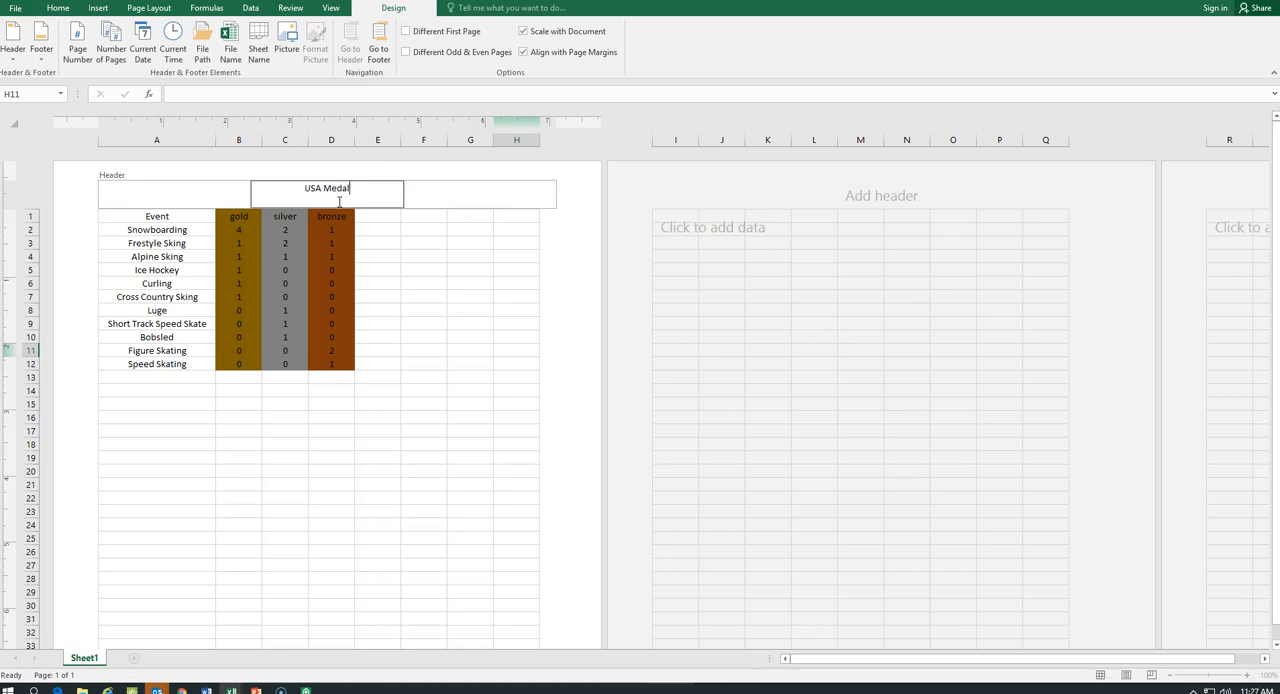
pyautogui.write('Count')
# Enlarge the USA Medal Count header text to font size 20.
pyautogui.moveTo(389, 186); pyautogui.dragTo(289, 181)
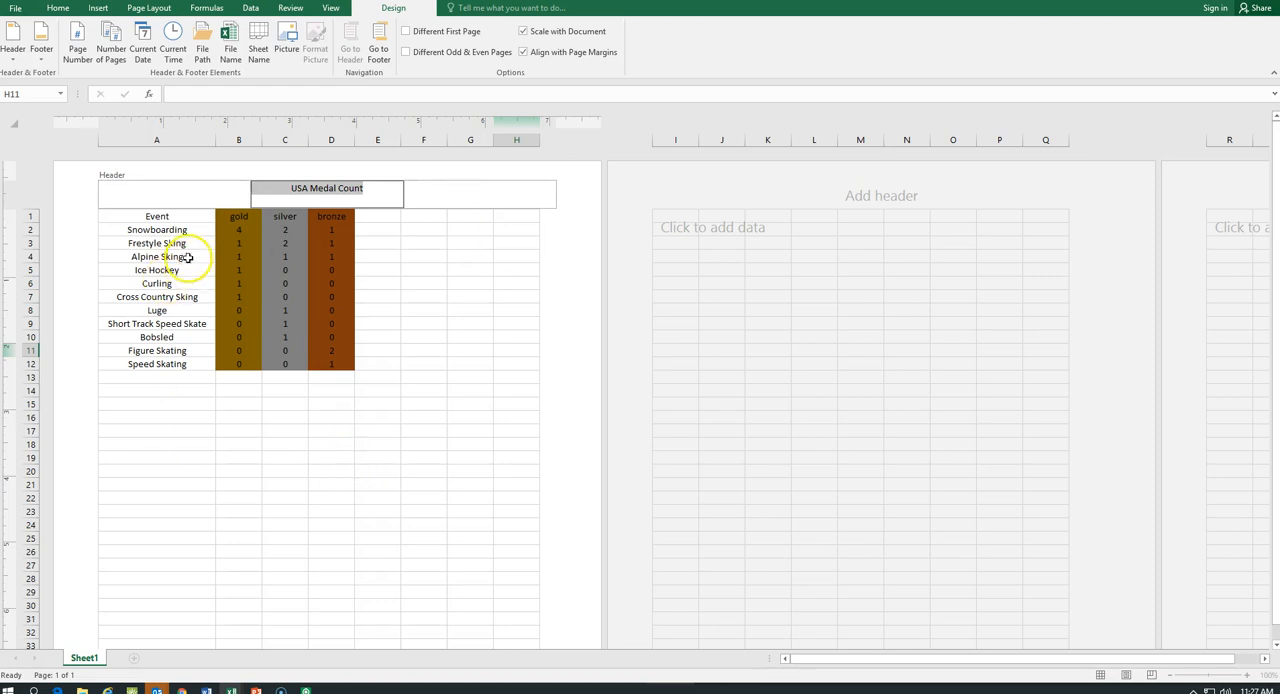
pyautogui.click(57, 8)
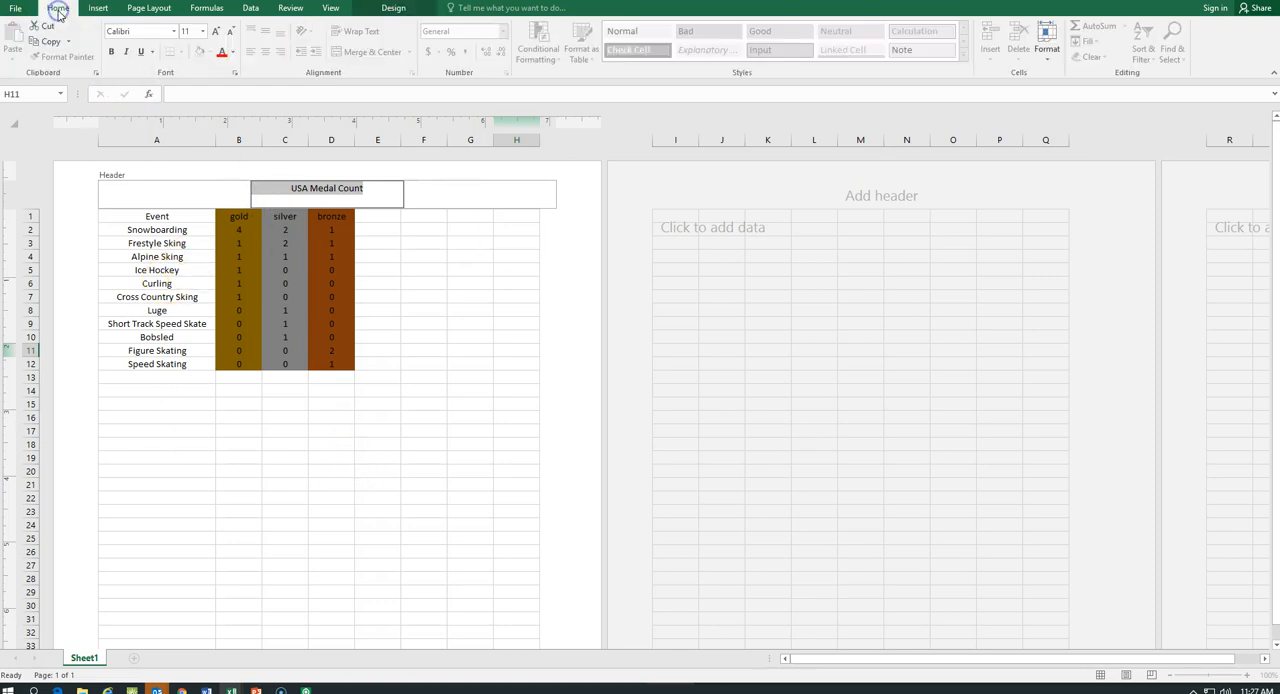
pyautogui.click(218, 35)
pyautogui.click(218, 35)
pyautogui.click(218, 35)
pyautogui.click(218, 35)
pyautogui.click(218, 35)
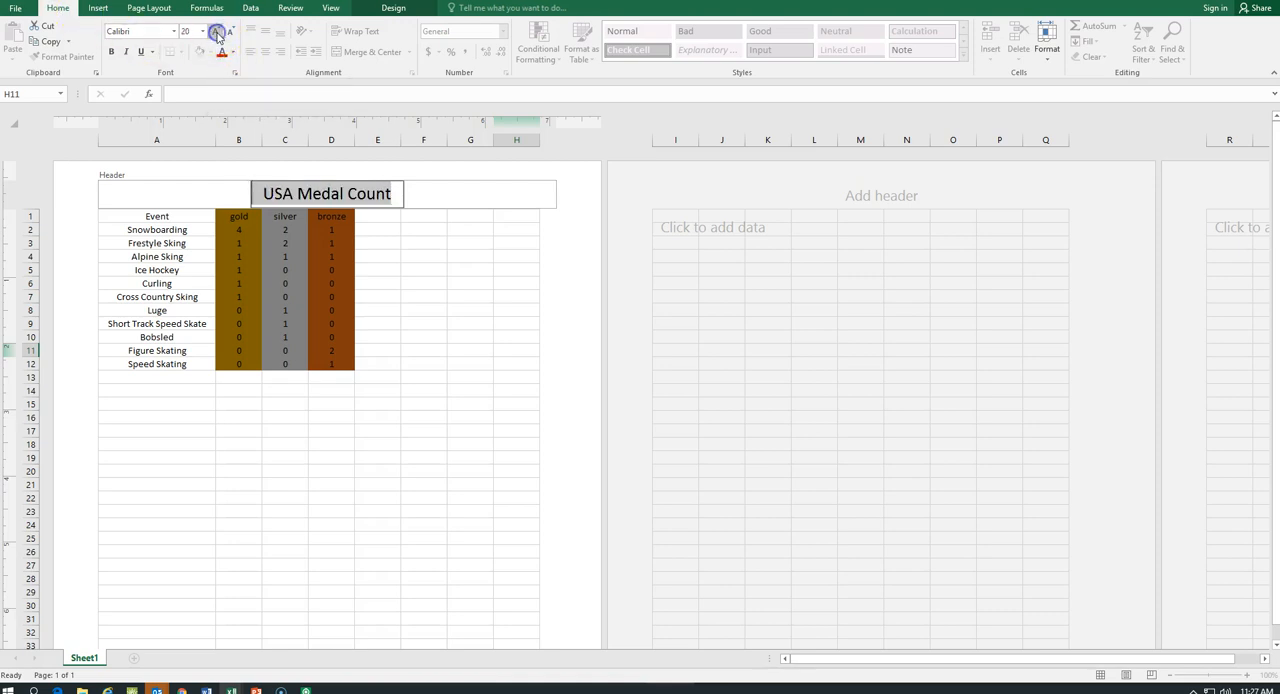
# Change the header title's font to Adobe Gothic Std B and return to the worksheet cells.
pyautogui.click(173, 31)
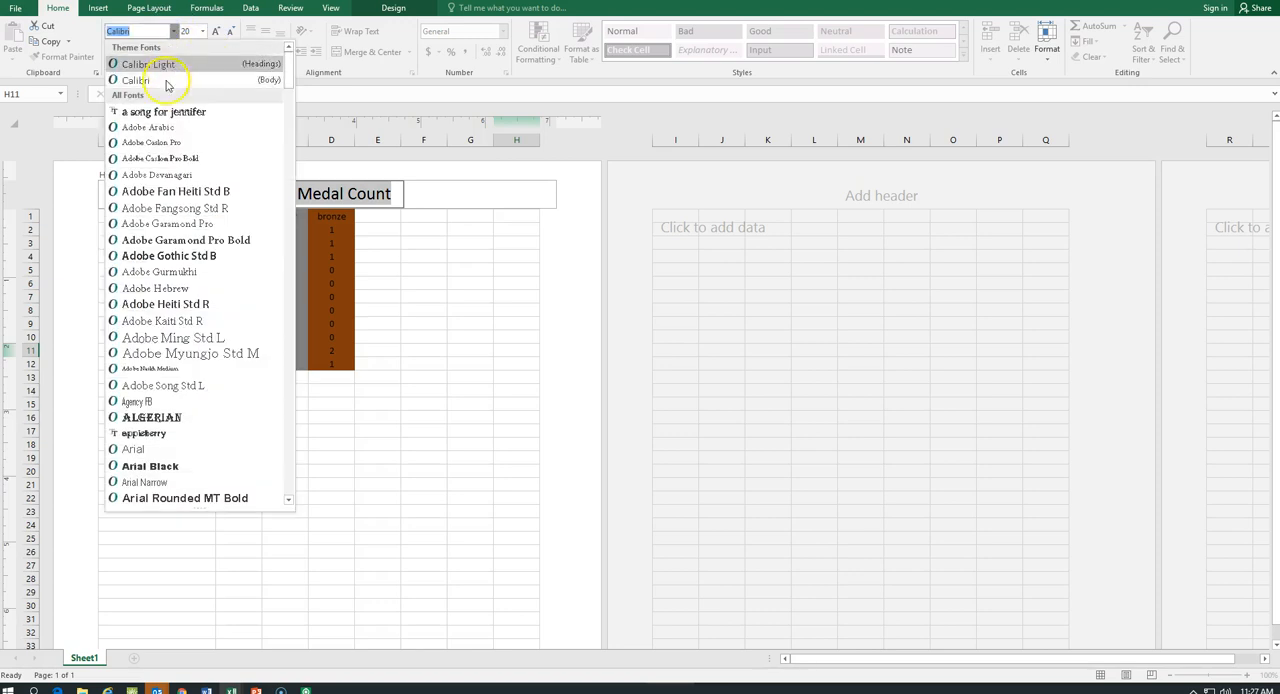
pyautogui.click(163, 256)
pyautogui.click(500, 282)
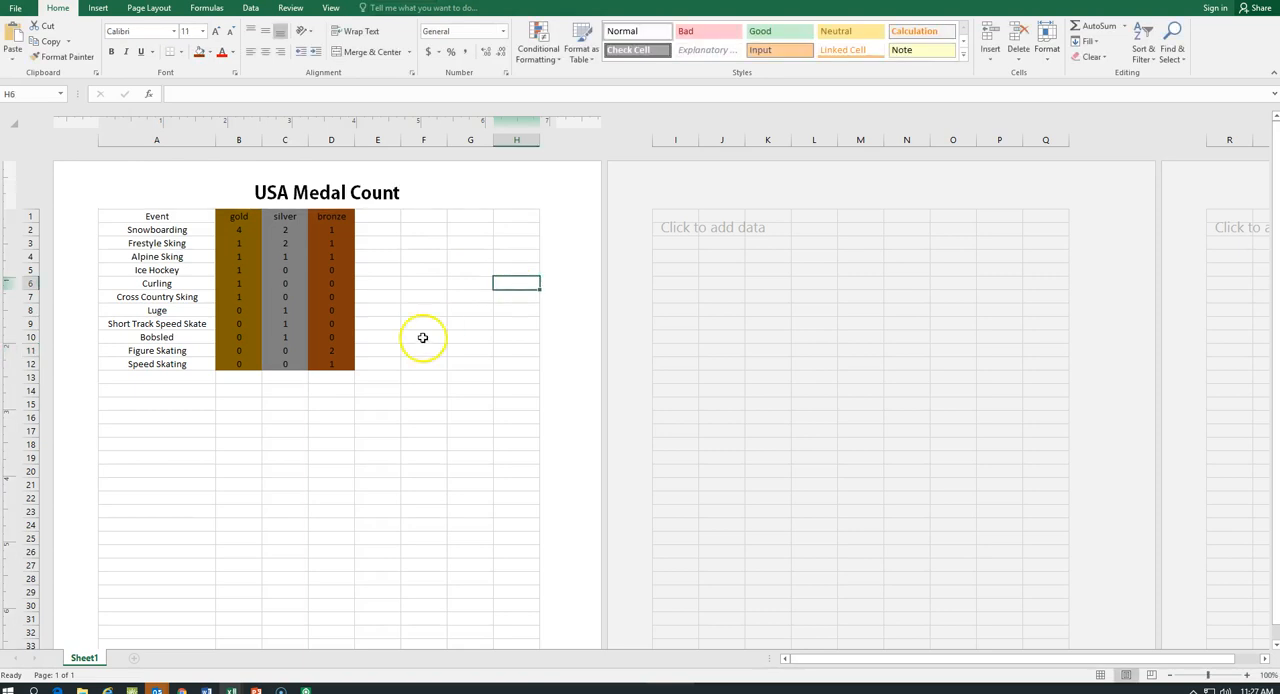